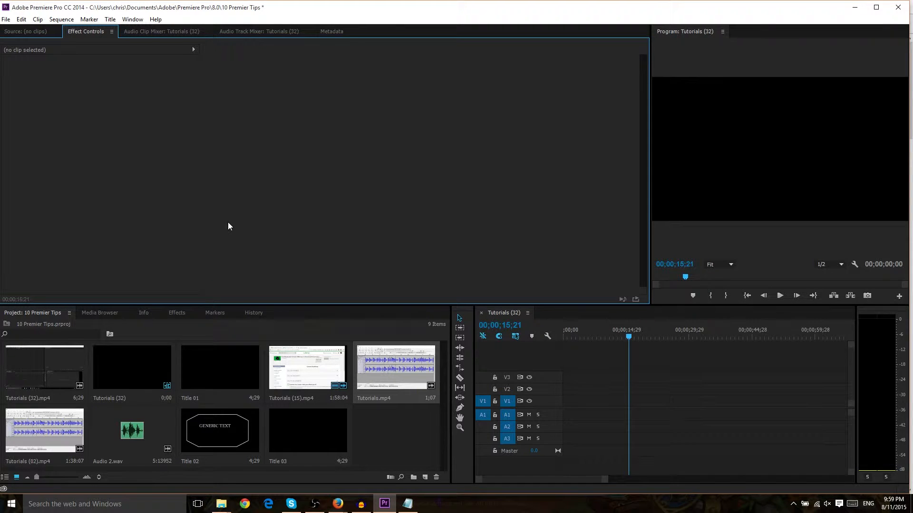
Step: Compare the Audio Clip Mixer with the Audio Track Mixer of the Tutorials (32) sequence, ending on the Audio Track Mixer
click(238, 29)
click(128, 20)
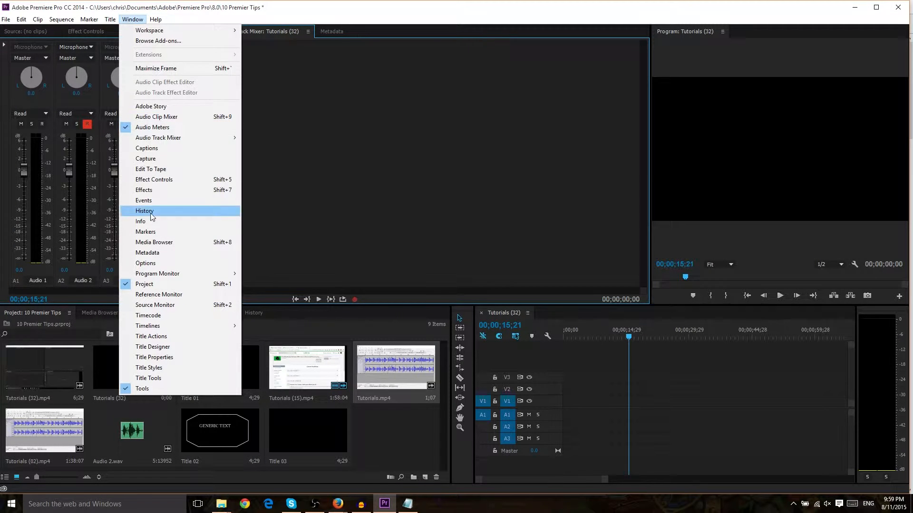
mouse_move(173, 138)
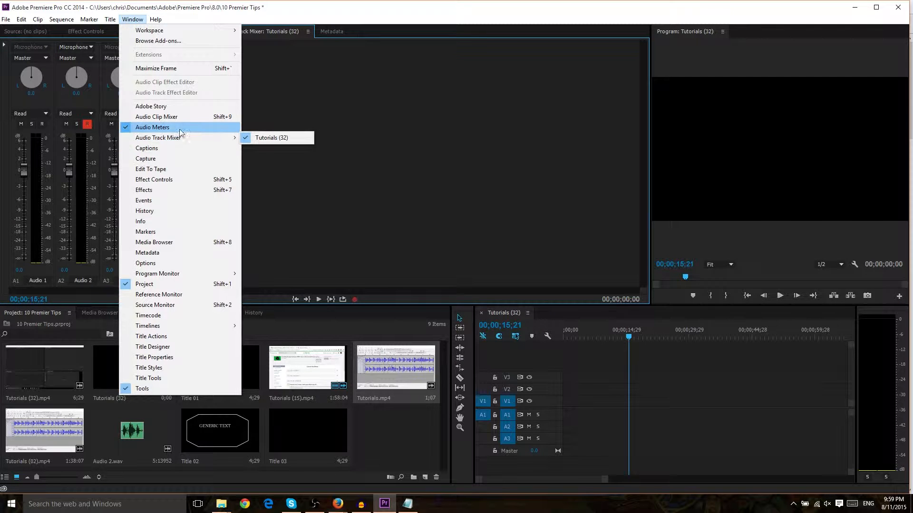
click(308, 67)
click(136, 31)
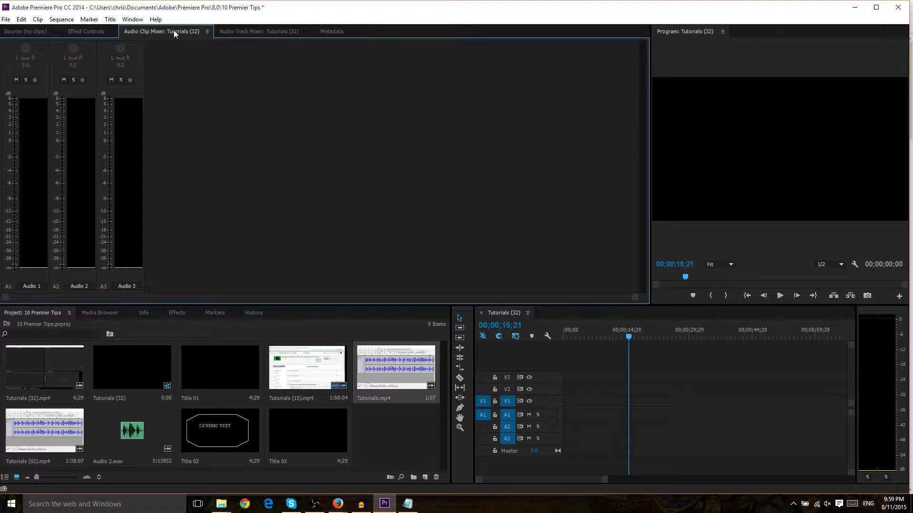
click(239, 34)
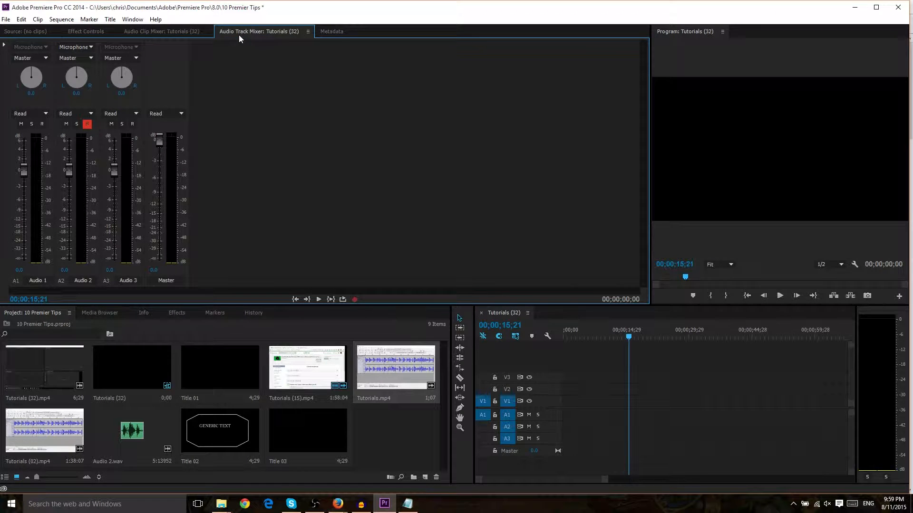
click(174, 30)
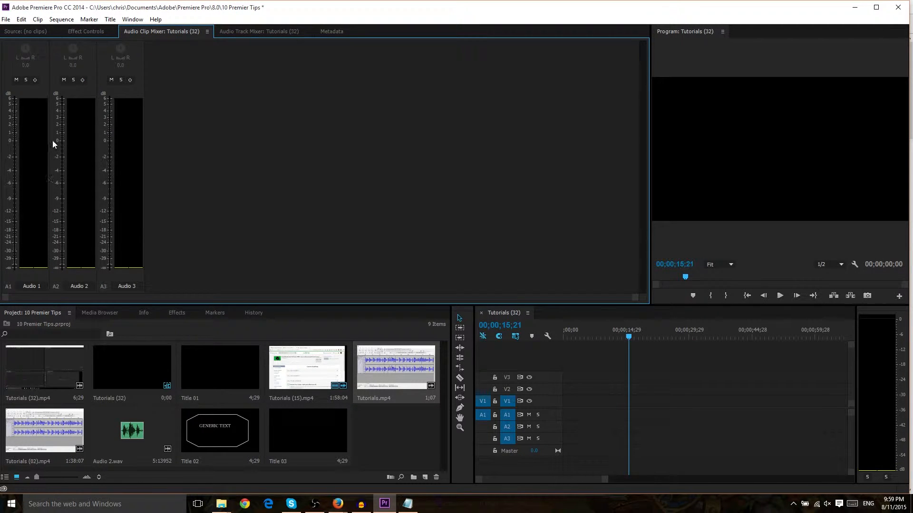
click(258, 32)
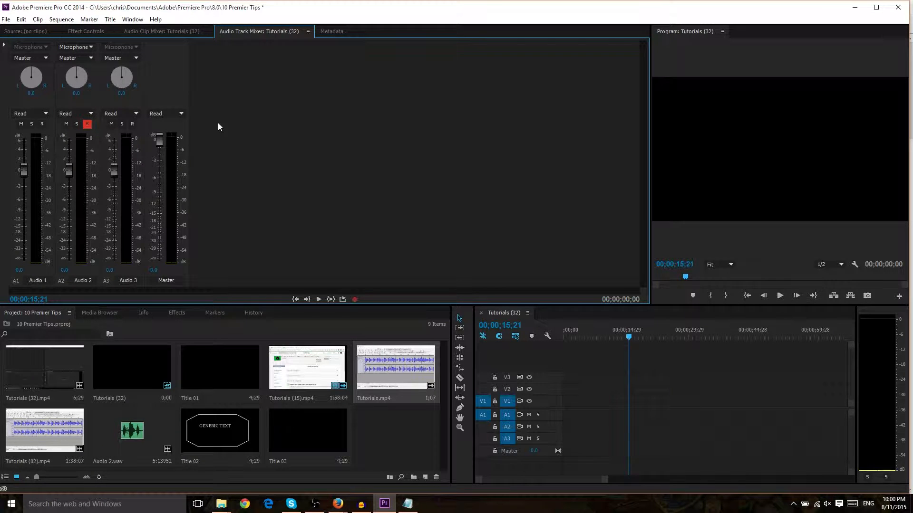
Step: Check the enabled microphone input in the ASIO settings of the Audio Hardware preferences and accept the settings
click(17, 21)
mouse_move(112, 276)
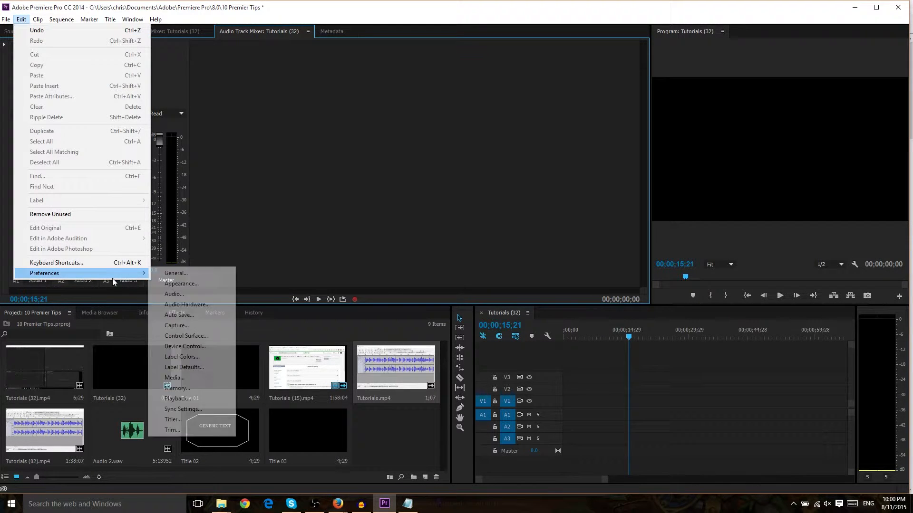
click(188, 308)
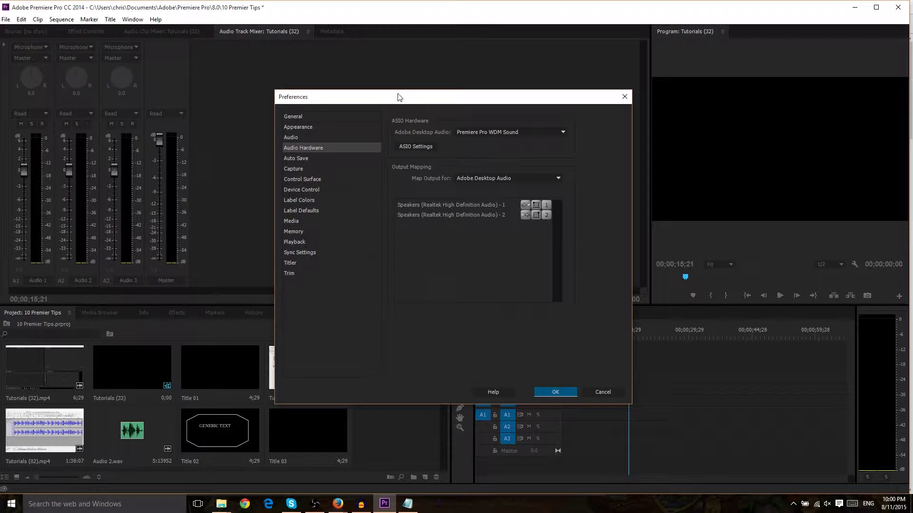
click(417, 113)
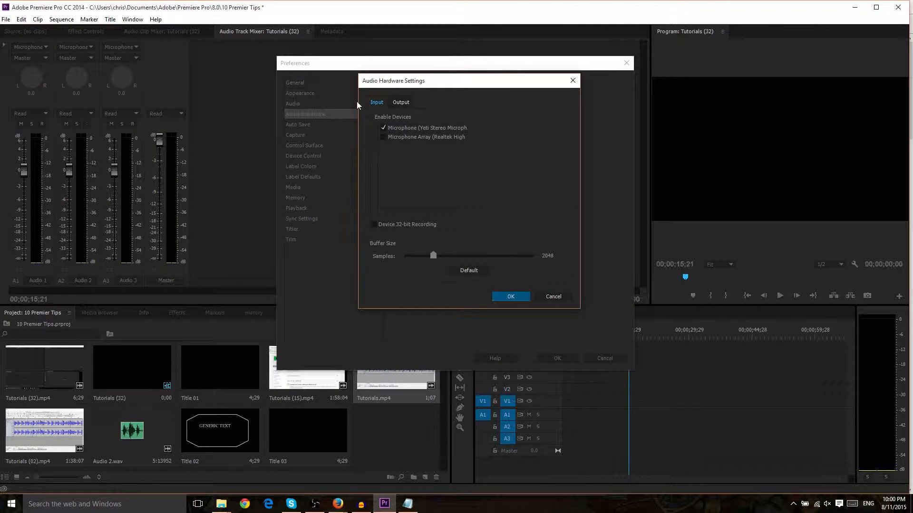
click(510, 296)
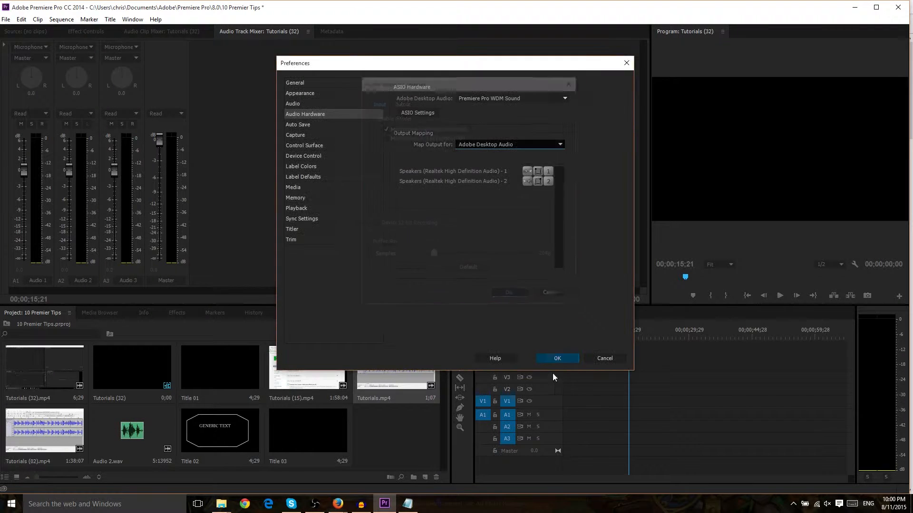
click(558, 359)
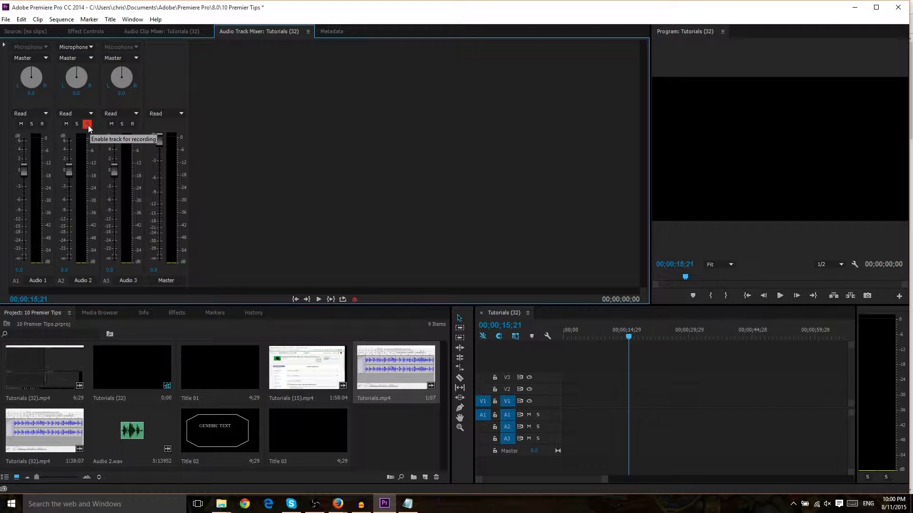
Step: Record a voice-over of about 7 seconds on the Audio 2 track from the sequence start and return the playhead there
click(354, 301)
drag(582, 332, 514, 329)
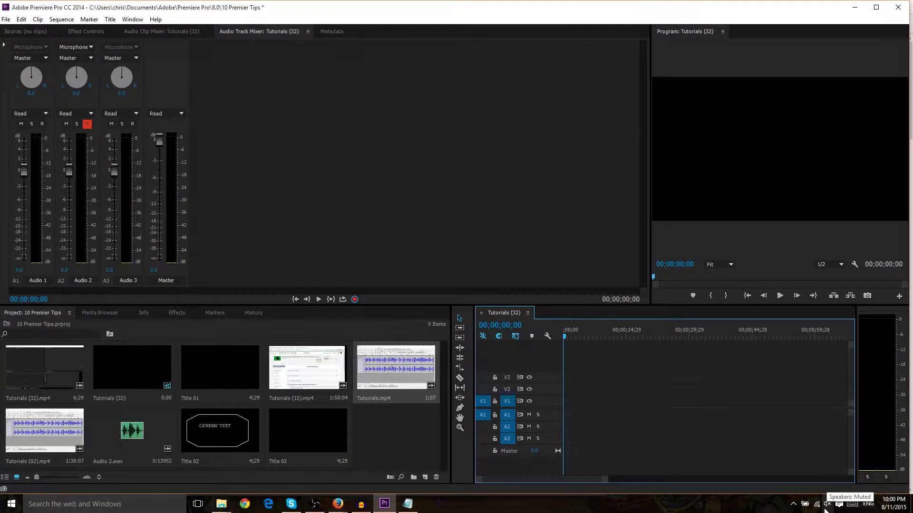
click(319, 299)
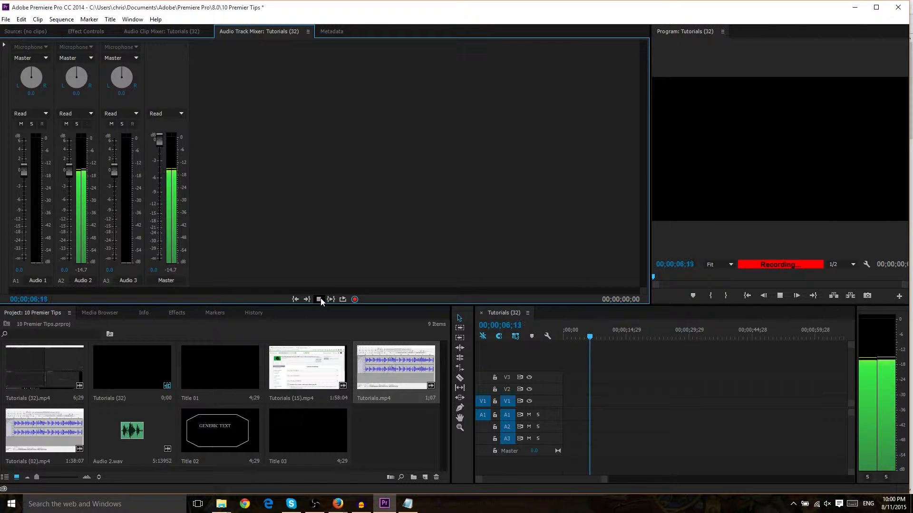
click(319, 299)
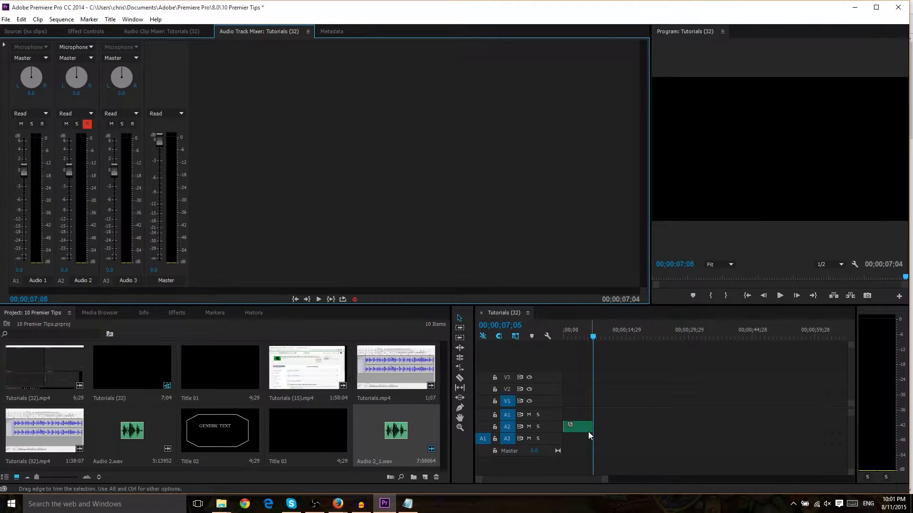
mouse_move(596, 425)
mouse_down()
mouse_move(581, 424)
mouse_move(605, 423)
mouse_move(591, 423)
mouse_up()
click(565, 337)
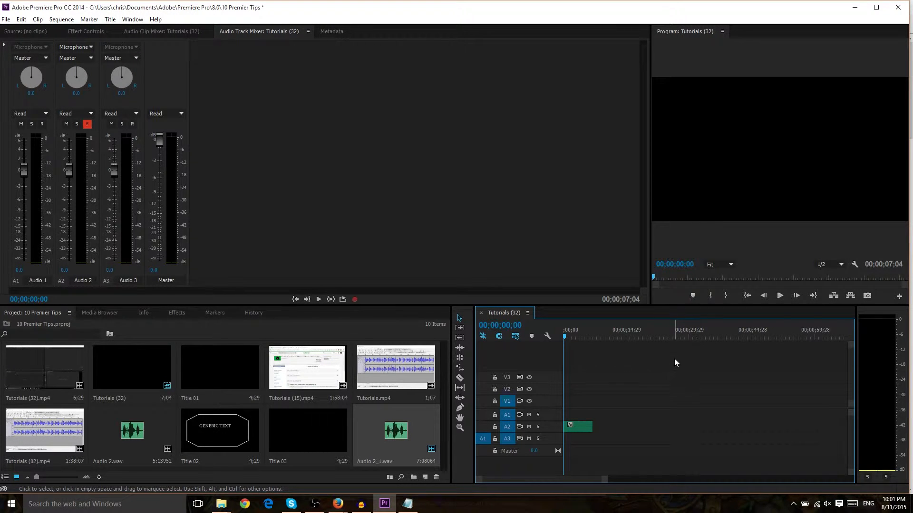
Step: Place Tutorials (15).mp4 on V1 and Title 01 at the sequence start, moving the video clip directly against the title's end
drag(307, 369, 656, 403)
click(146, 391)
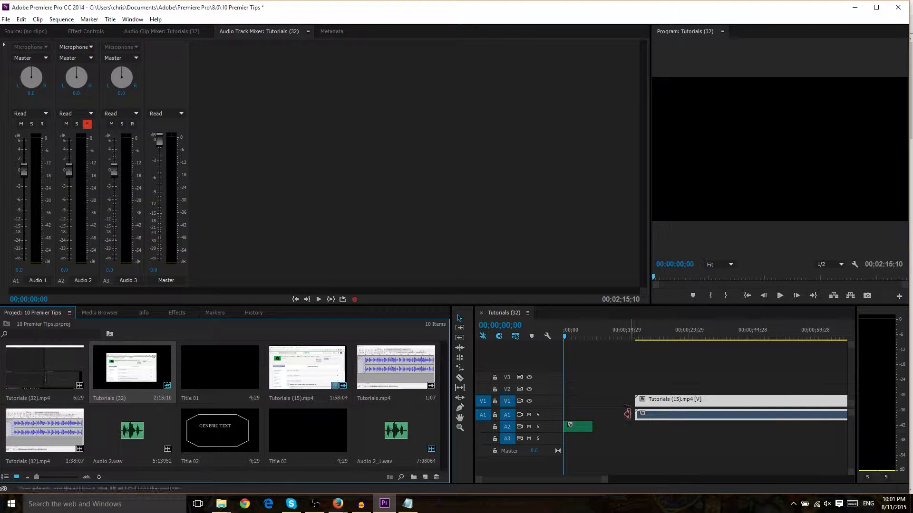
drag(217, 379, 568, 401)
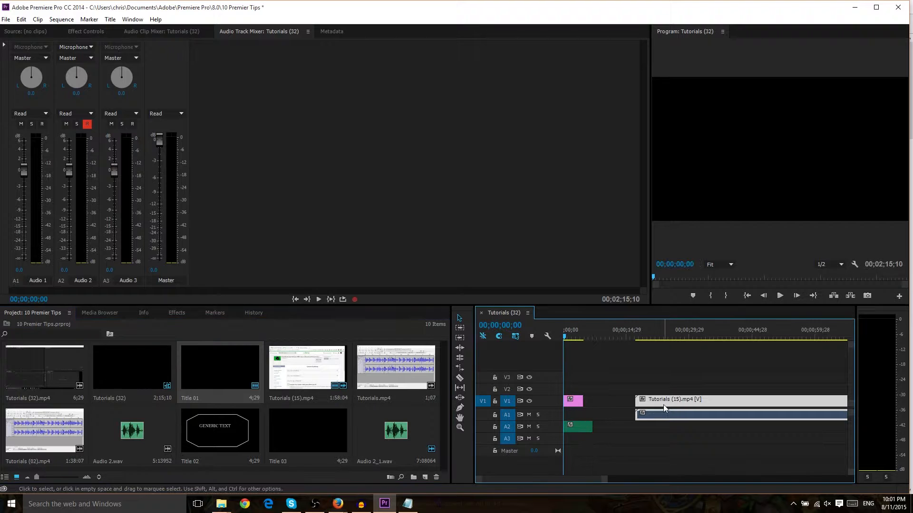
drag(663, 404, 611, 406)
click(572, 403)
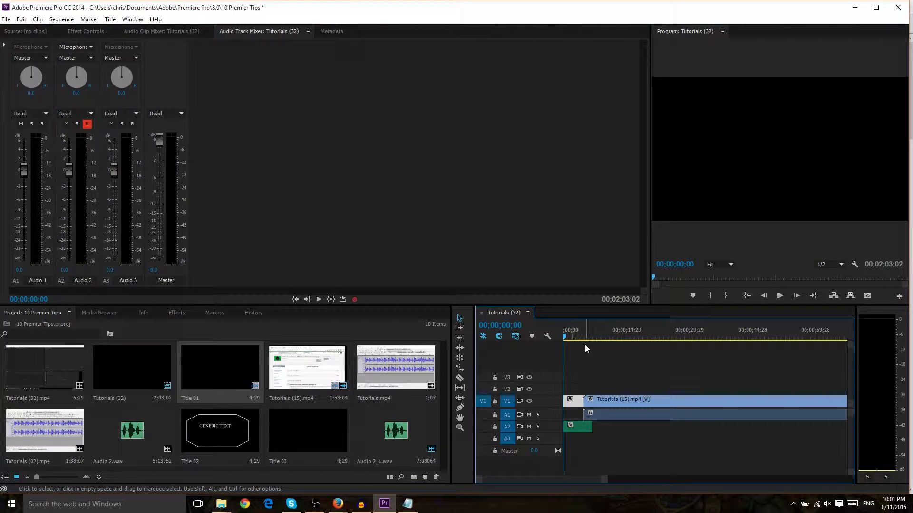
Step: Move the playhead to 00;00;03;25 and overwrite Title 01 at the start of V1 with Title 02
mouse_move(569, 336)
mouse_down()
mouse_move(593, 338)
mouse_move(579, 339)
mouse_up()
right_click(584, 402)
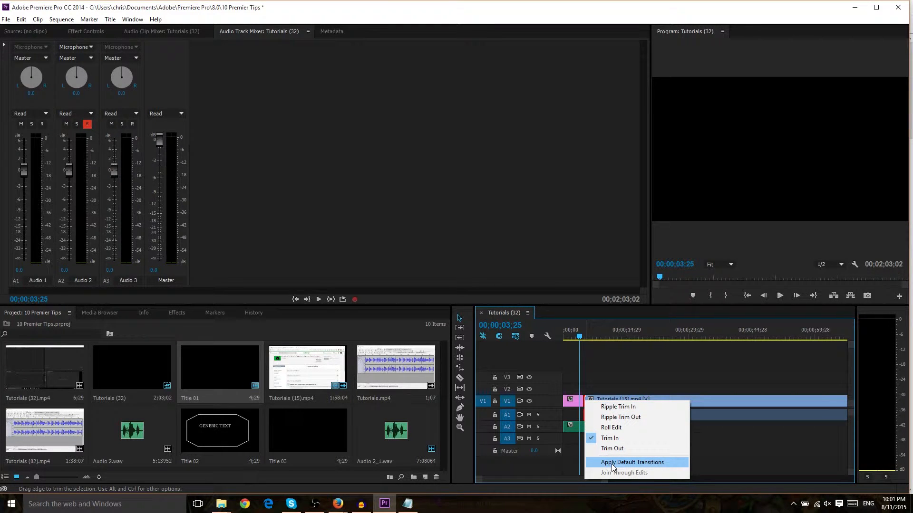
click(603, 353)
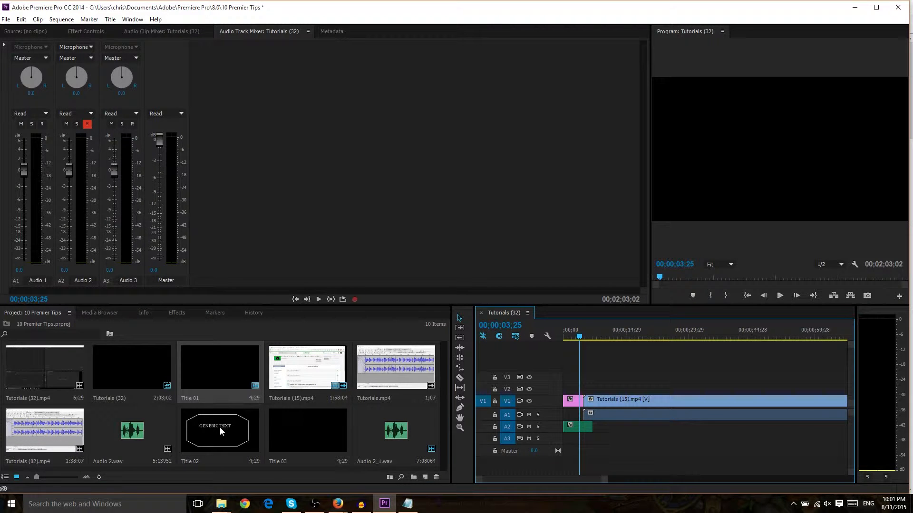
drag(221, 429, 569, 400)
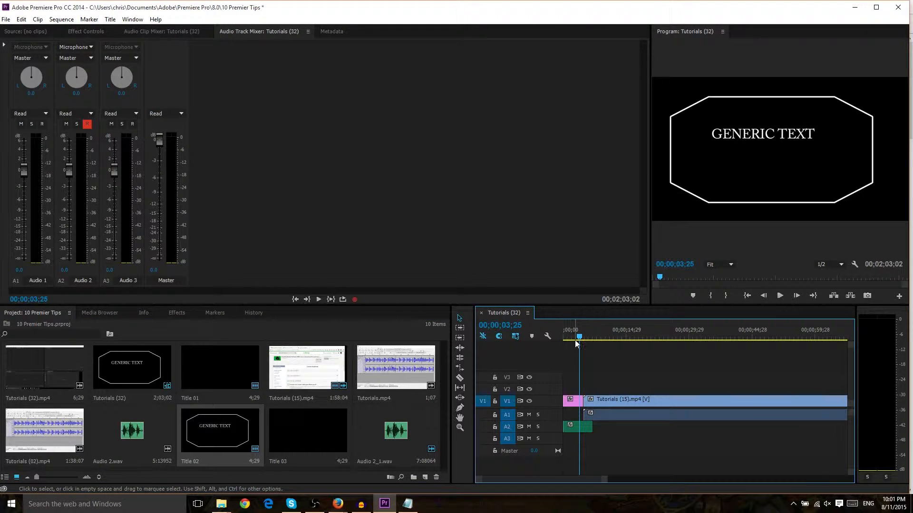
Step: Apply the default transitions at the cut between Title 02 and Tutorials (15).mp4 and play them back
right_click(588, 404)
click(618, 460)
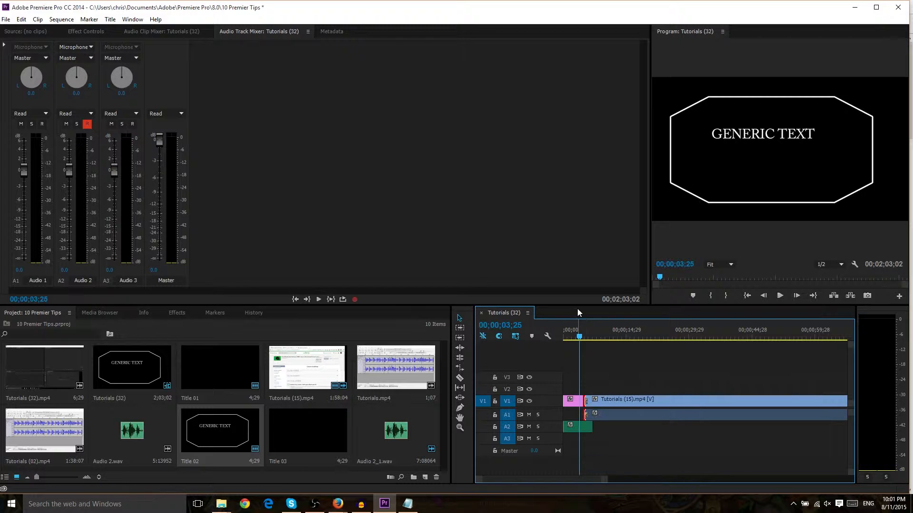
key(space)
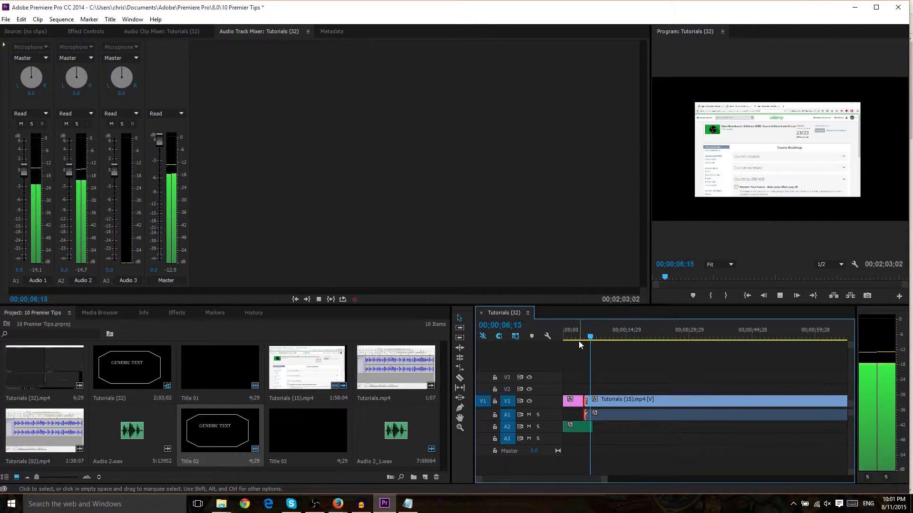
key(space)
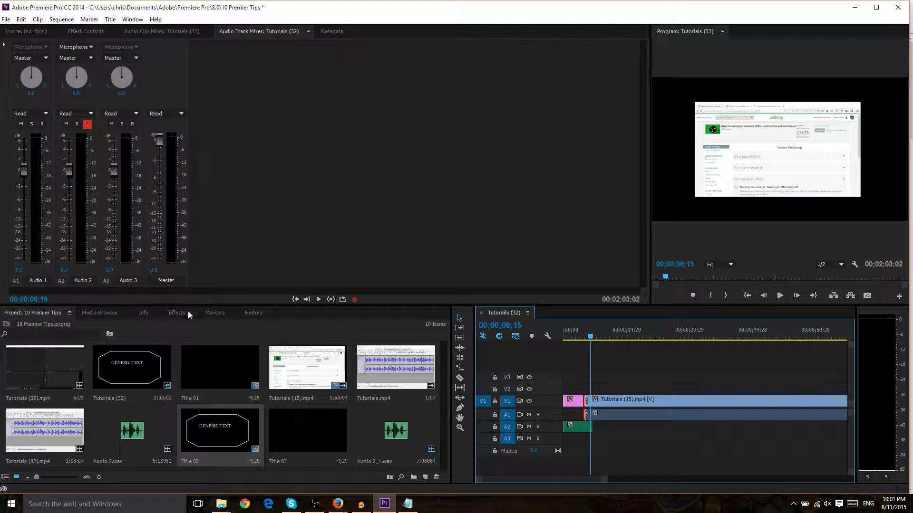
Step: Apply the Dip to Black video transition at the cut between Title 02 and Tutorials (15).mp4 and preview it
click(179, 314)
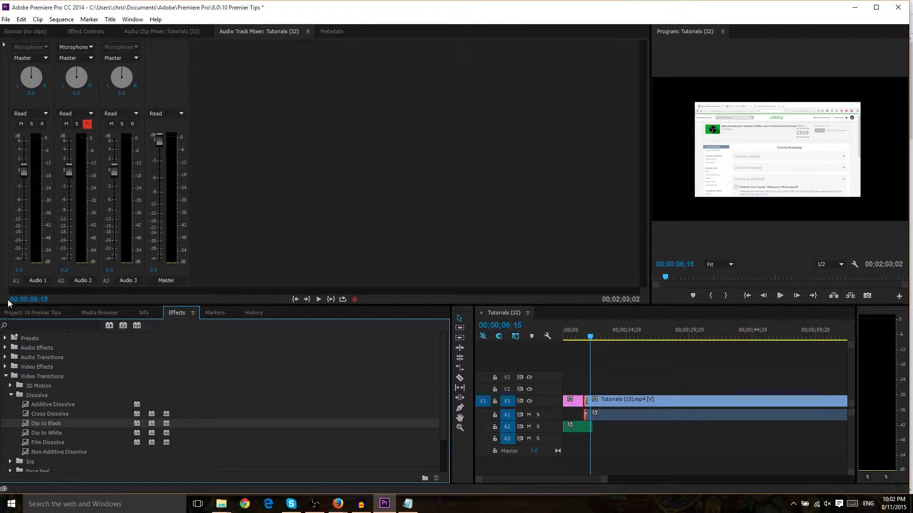
click(67, 313)
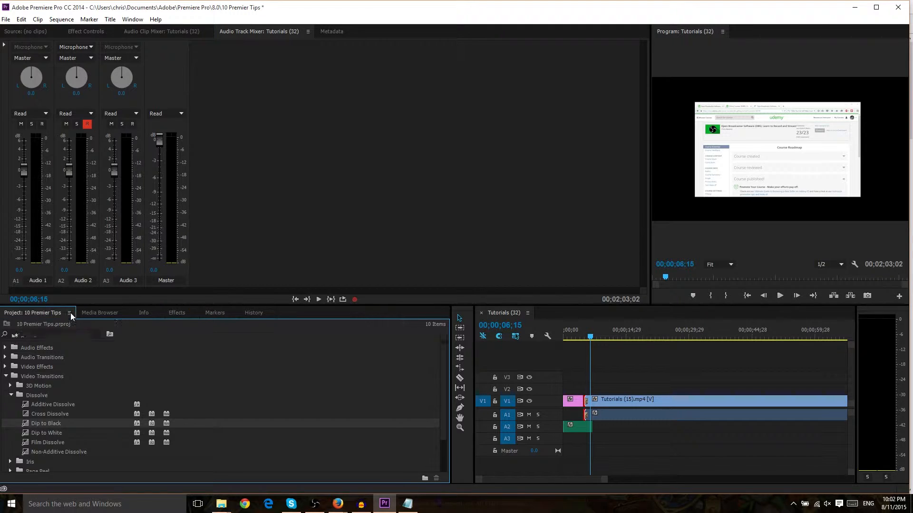
click(177, 313)
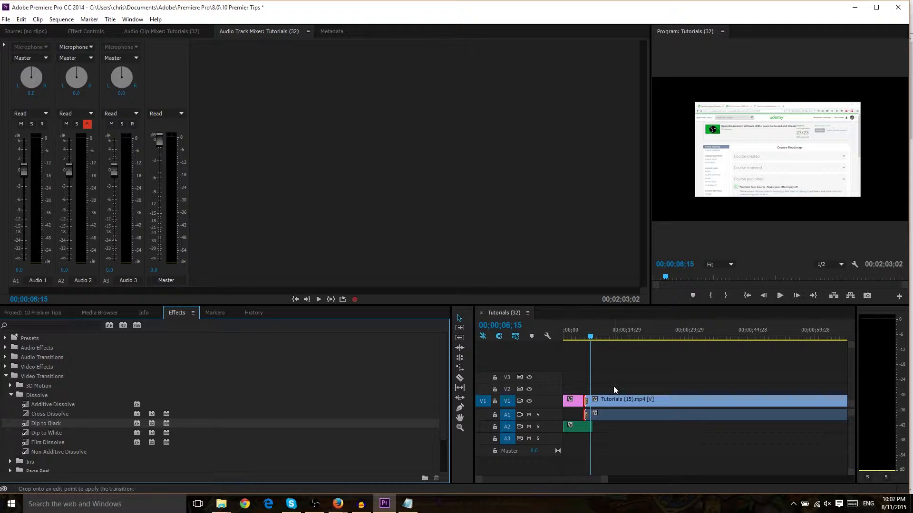
click(583, 336)
key(space)
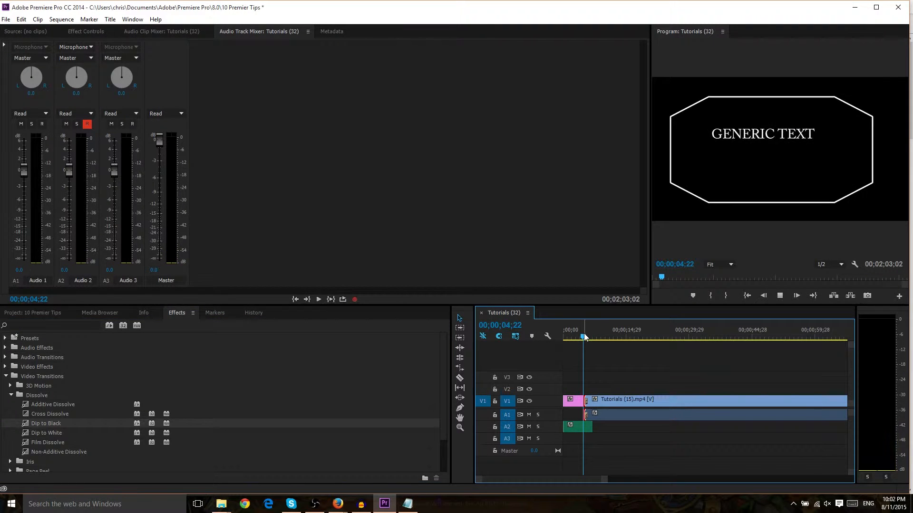
key(space)
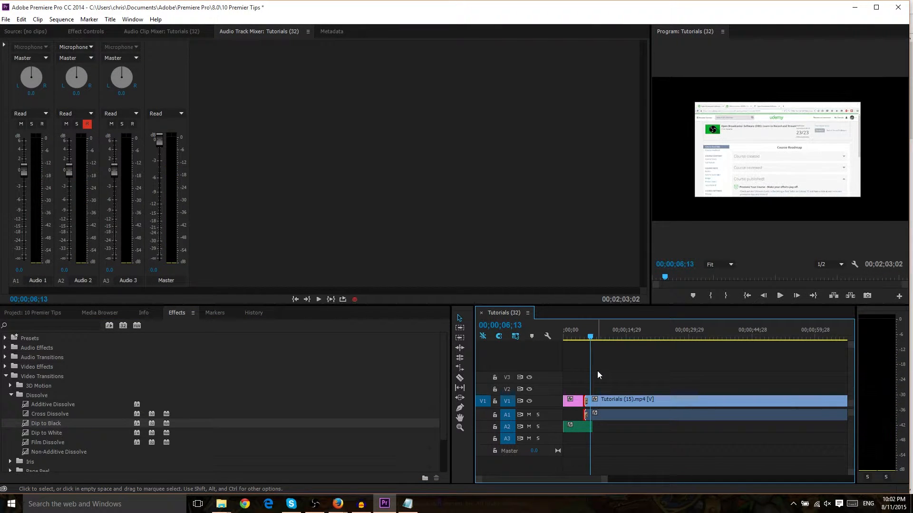
Step: Apply the Cube Spin 3D Motion transition at the cut between Title 02 and Tutorials (15).mp4 and play it back
click(11, 386)
drag(29, 397, 584, 402)
click(583, 336)
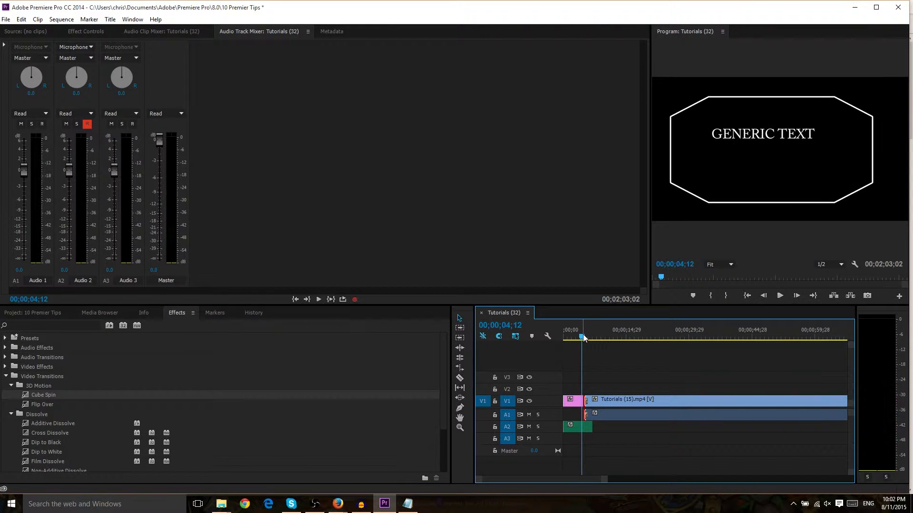
key(space)
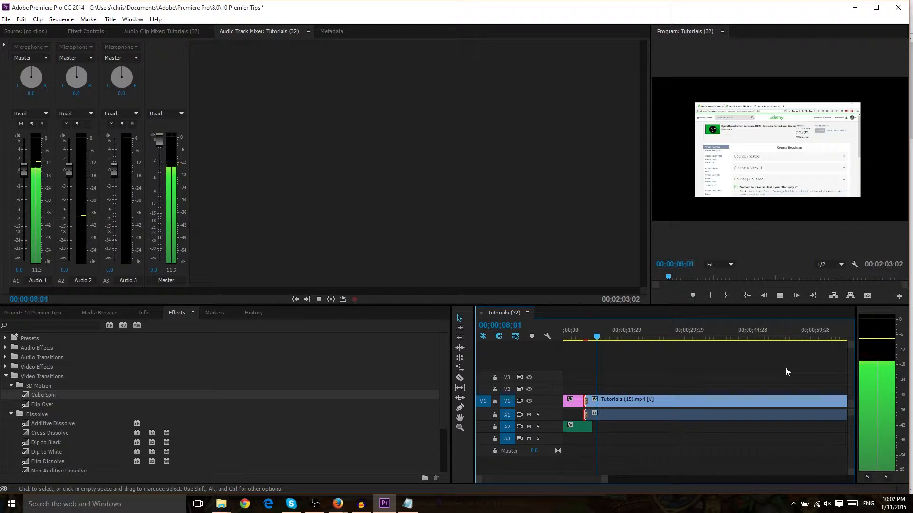
key(space)
scroll(88, 402, down, 2)
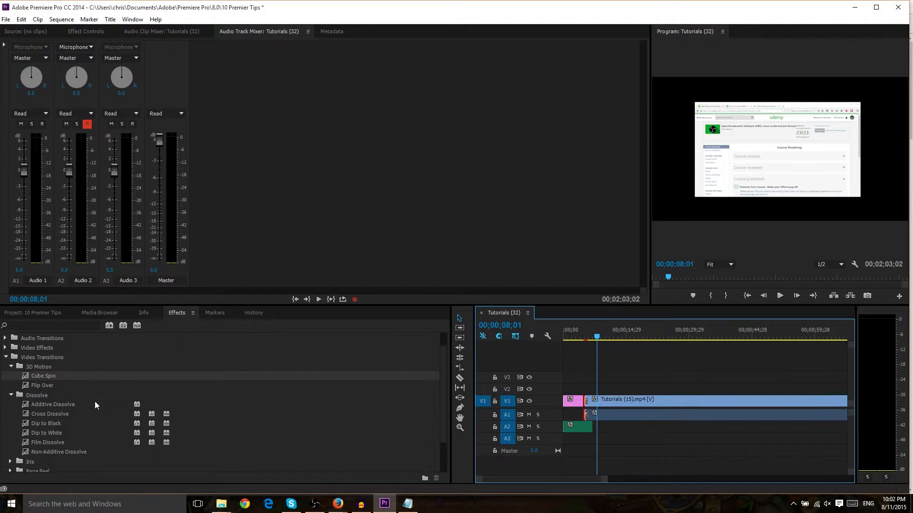
scroll(95, 405, up, 2)
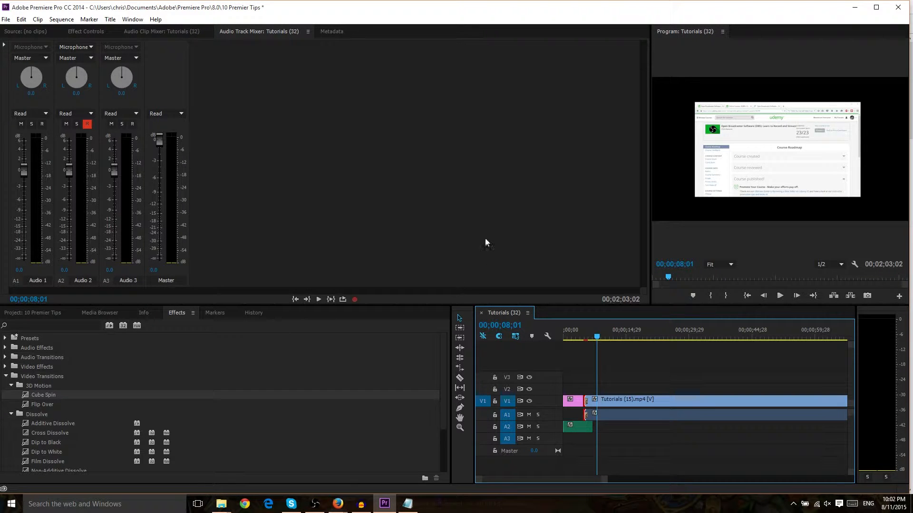
Step: Create a new default still title with the suggested settings
click(48, 312)
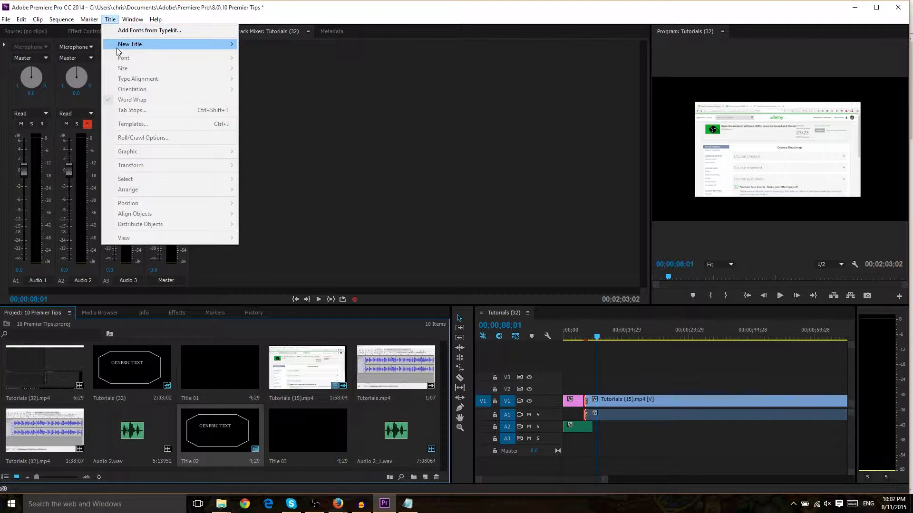
mouse_move(157, 44)
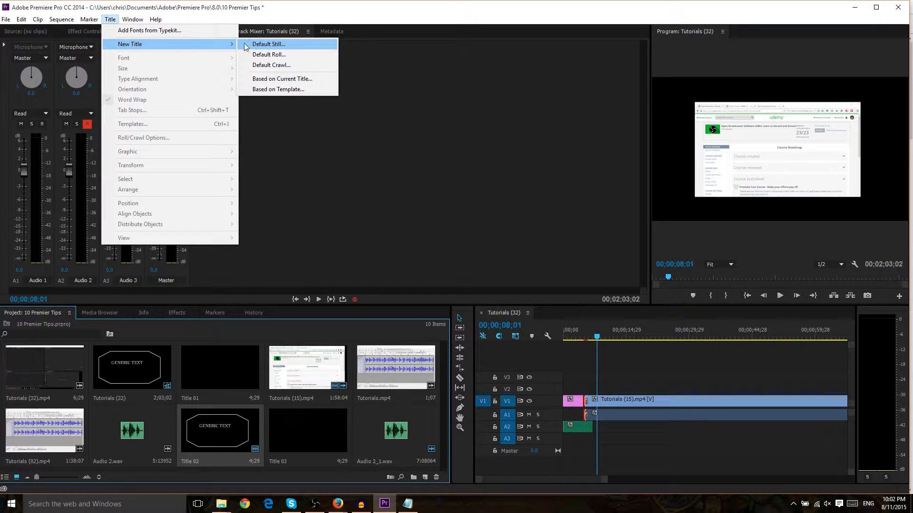
click(277, 44)
click(469, 296)
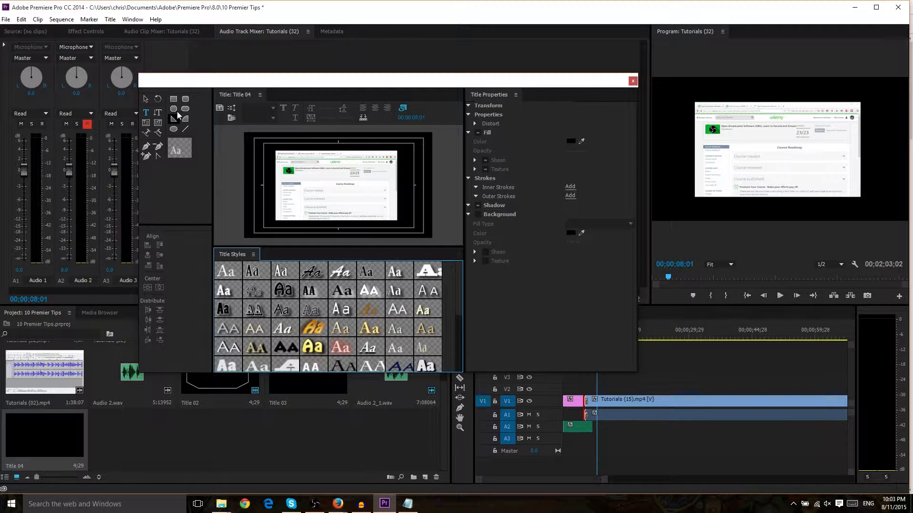
Step: Add the text "TExt" near the centre of the title canvas
click(147, 114)
click(326, 181)
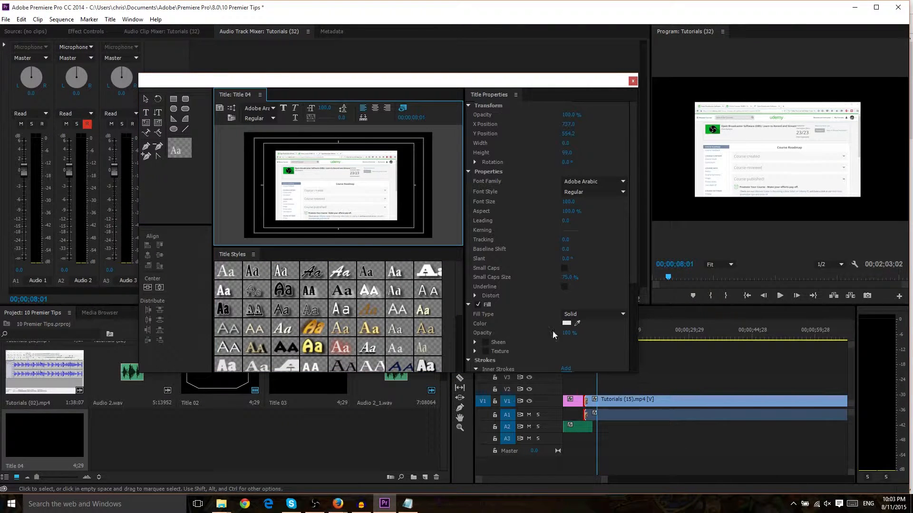
text(TExt)
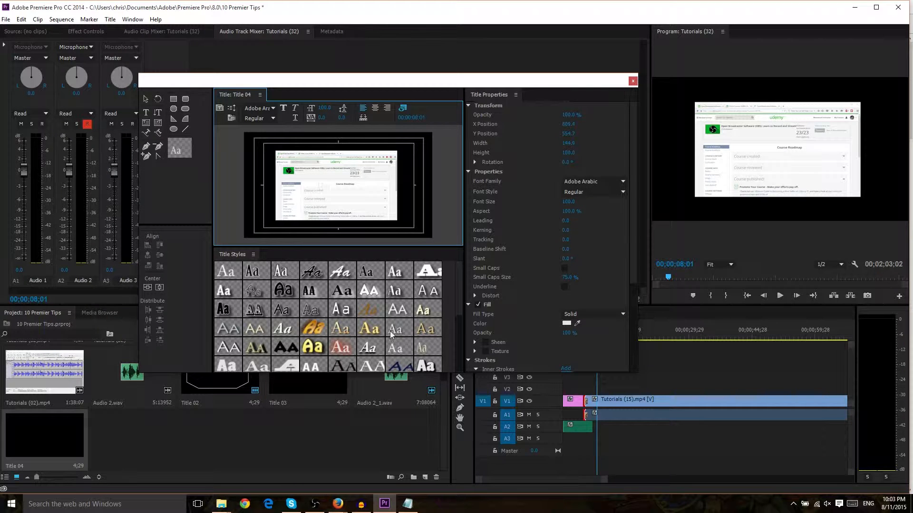
Step: Apply the Tekton Oblique Blue 45 style to the text and set its font size to 200
click(349, 349)
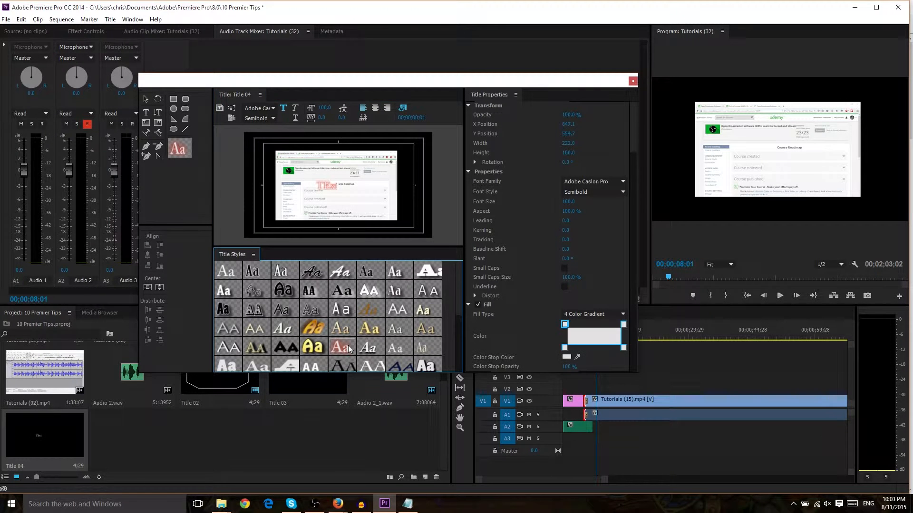
click(399, 362)
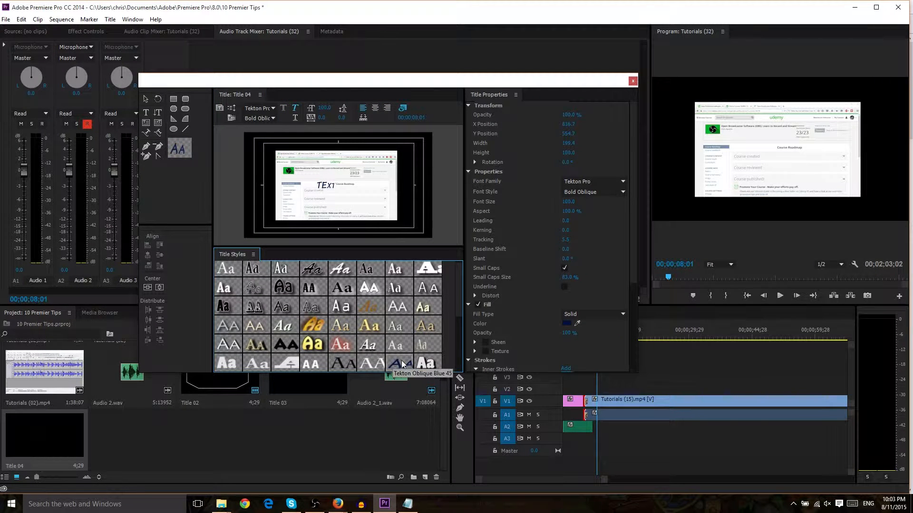
click(322, 188)
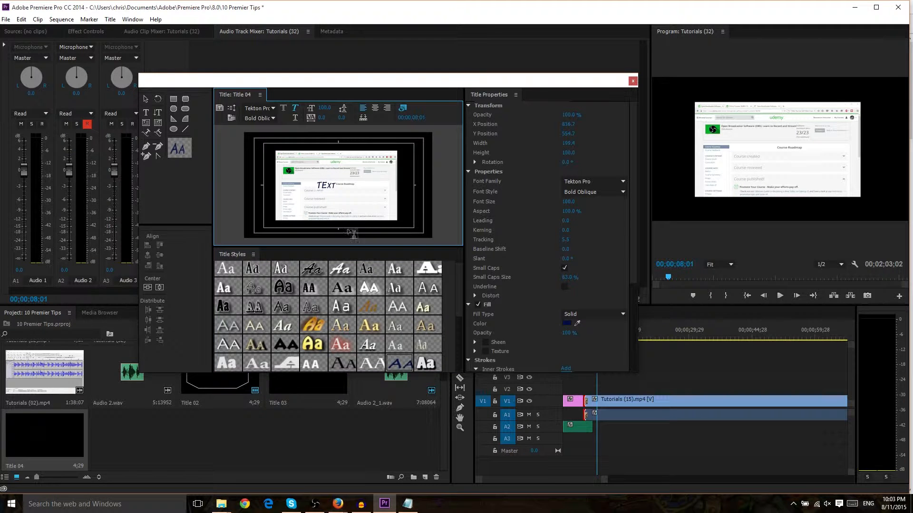
click(323, 108)
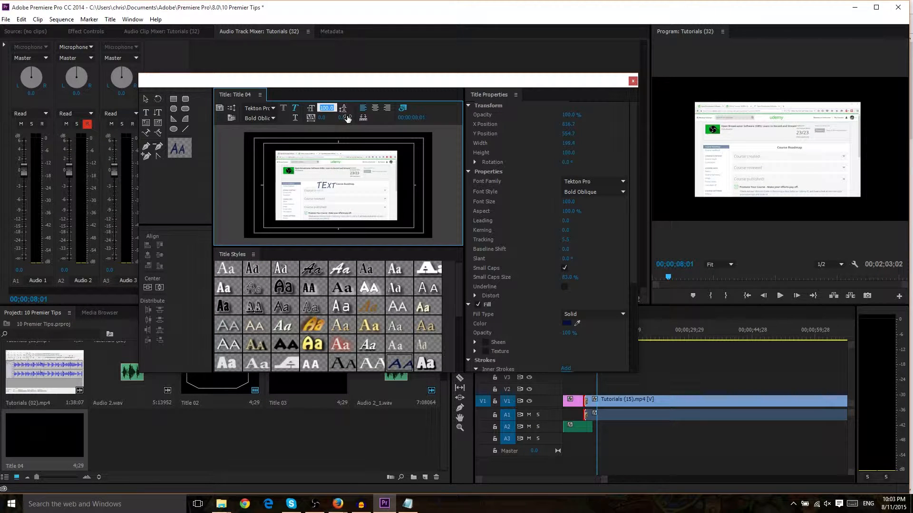
text(200)
key(Return)
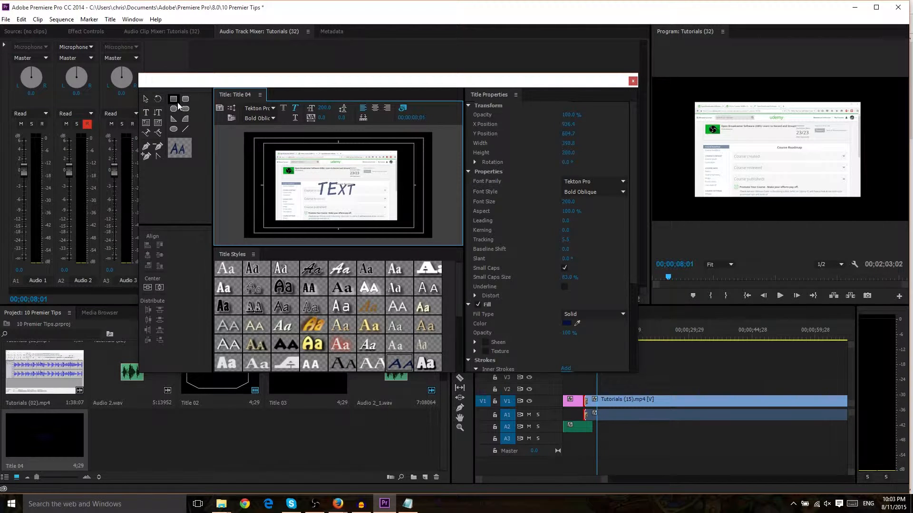
Step: Enable the title text's shadow and set the shadow size to 10
key(ctrl+s)
scroll(557, 250, down, 4)
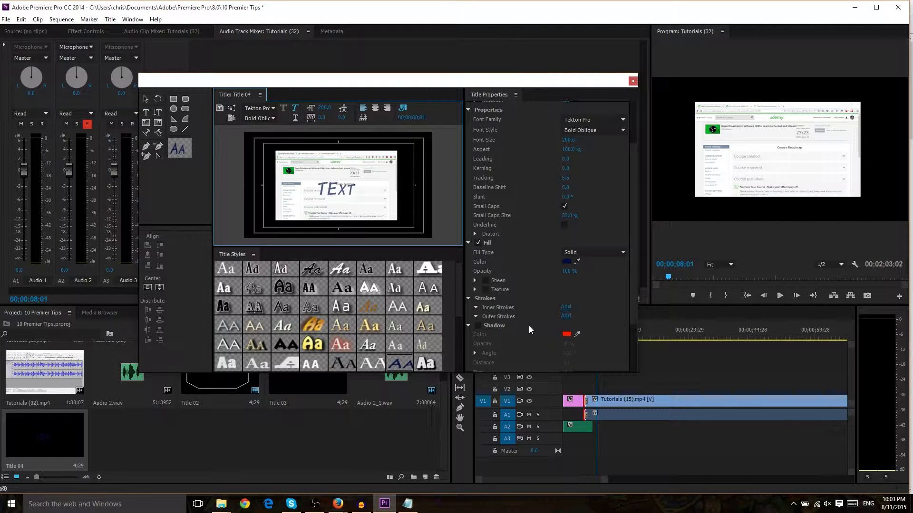
scroll(508, 323, down, 1)
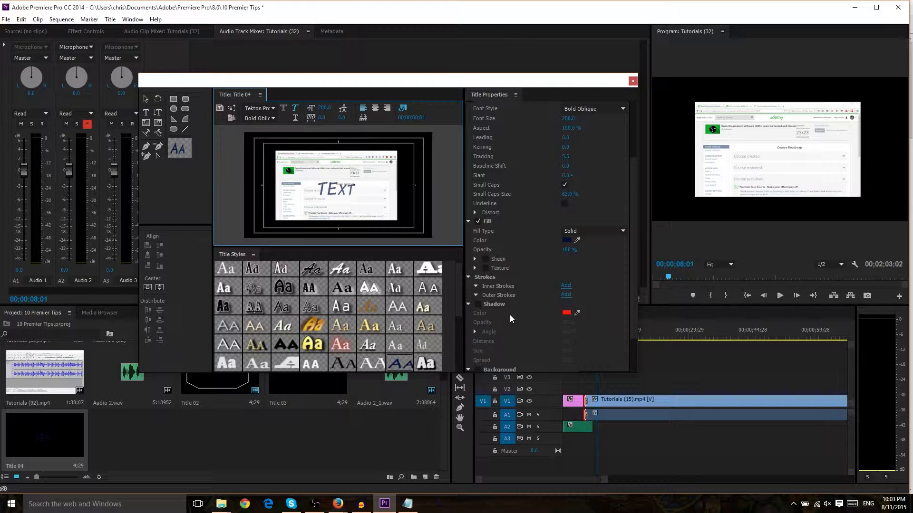
click(478, 305)
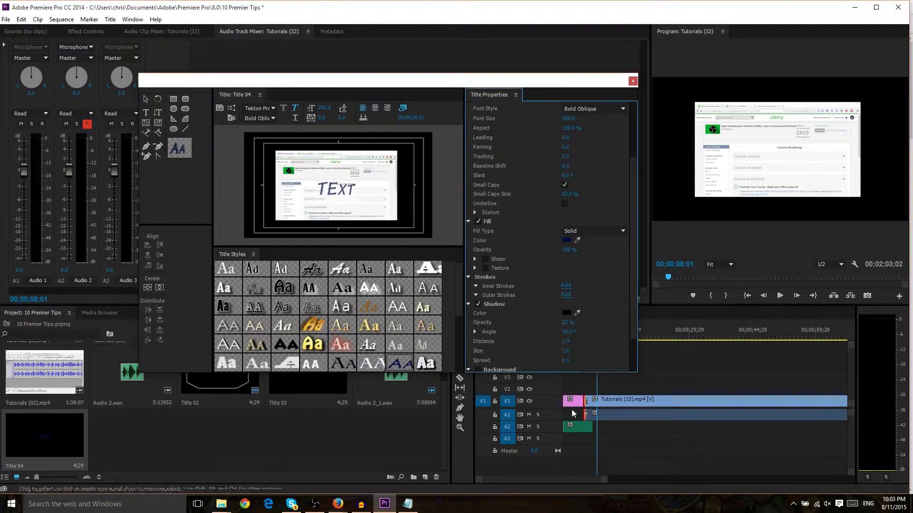
scroll(538, 318, down, 1)
click(567, 332)
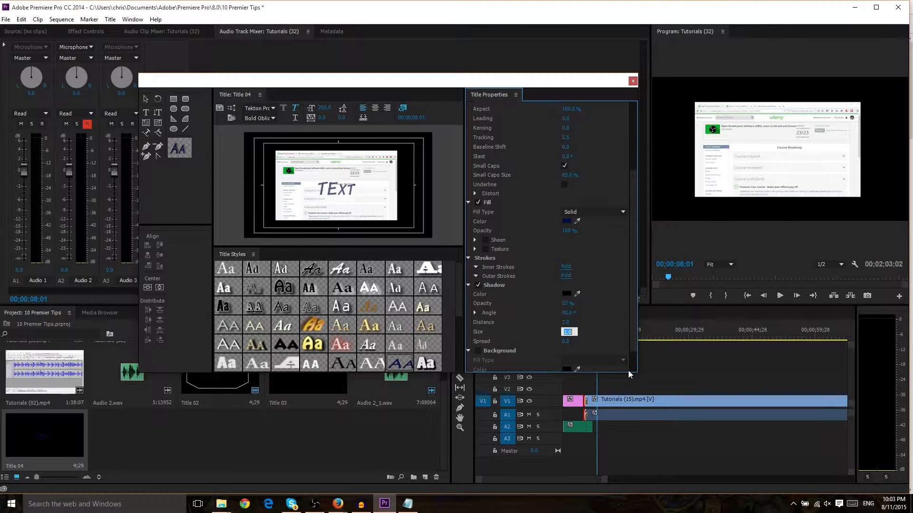
text(10)
key(Return)
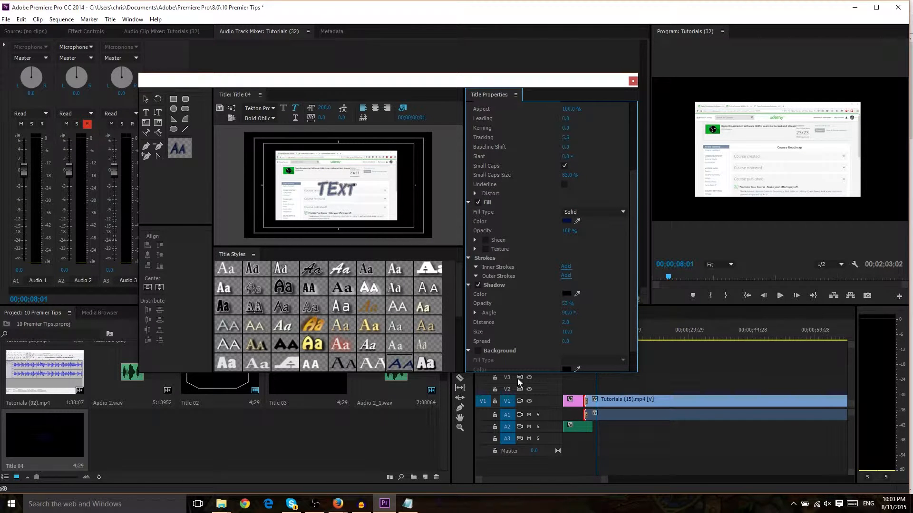
Step: Set the spread of the text's shadow to 2
click(567, 322)
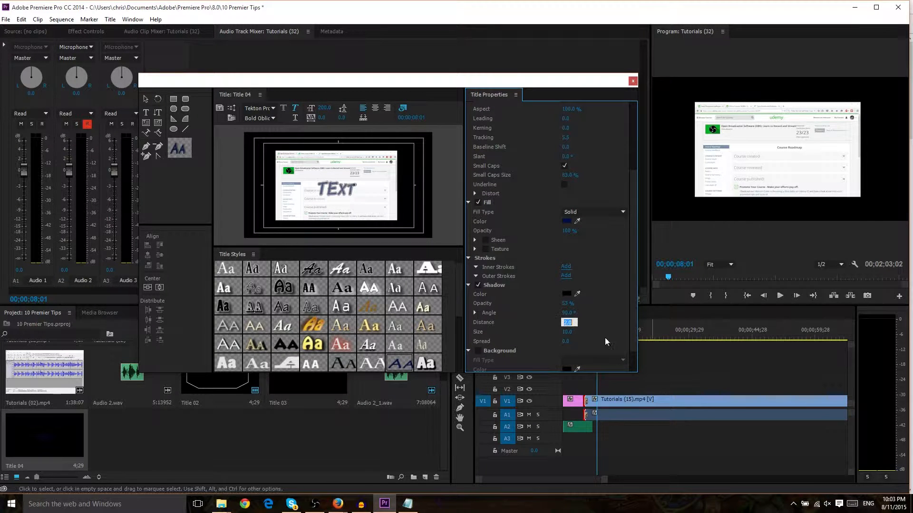
click(572, 305)
click(567, 342)
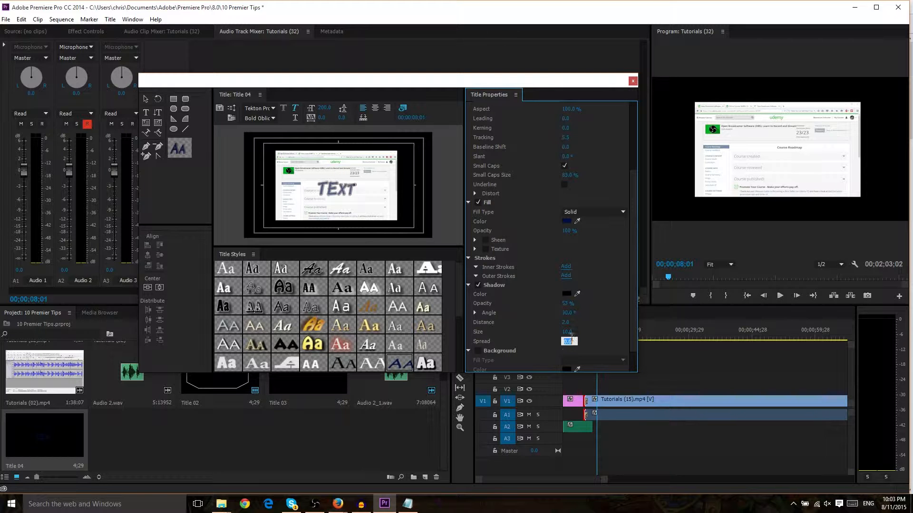
text(2)
key(Return)
Step: Restyle the text with the plain white title style, adding a shadow and an outer stroke
click(230, 273)
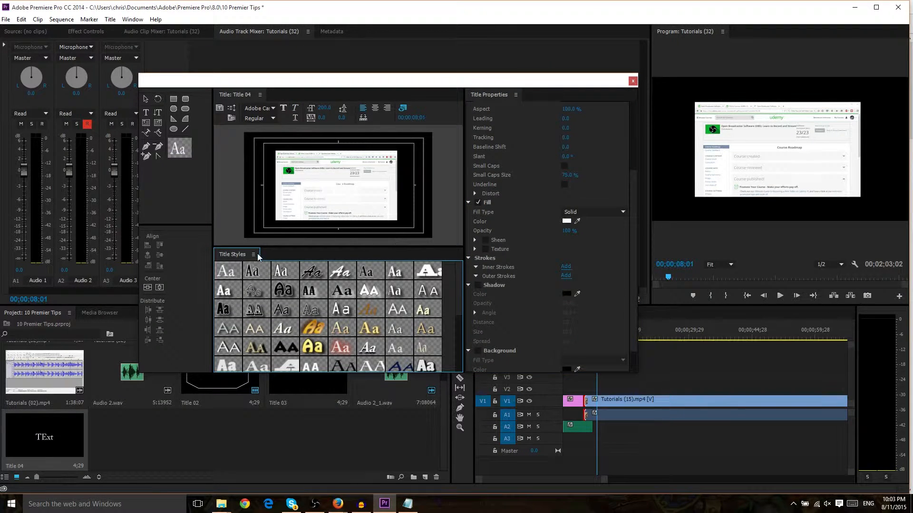
scroll(570, 299, down, 1)
scroll(570, 299, down, 1)
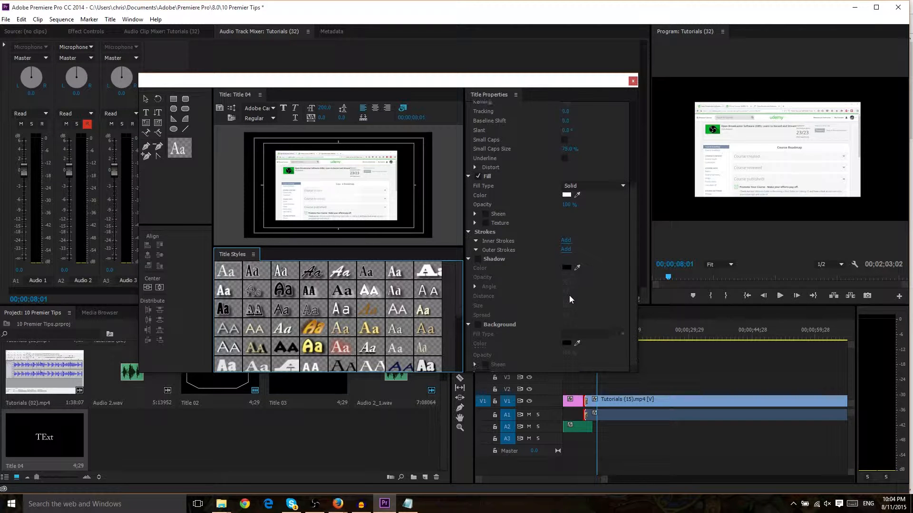
click(480, 256)
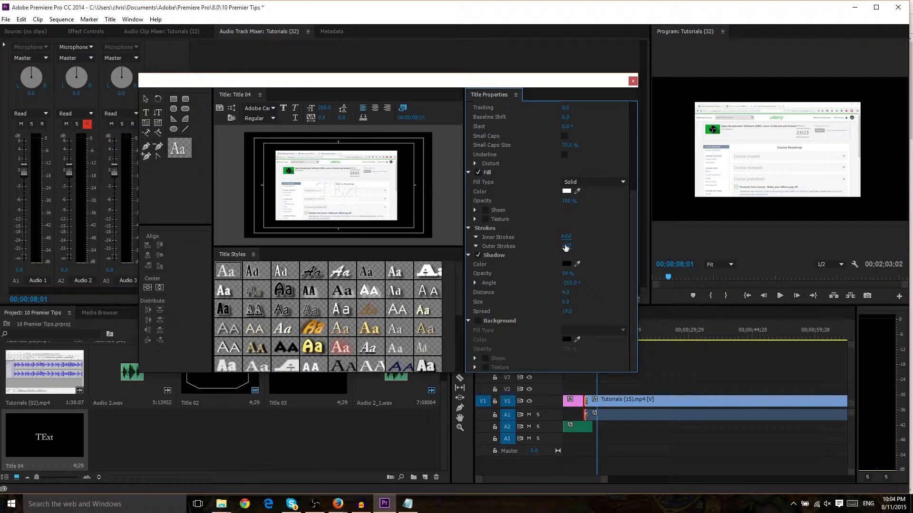
click(566, 245)
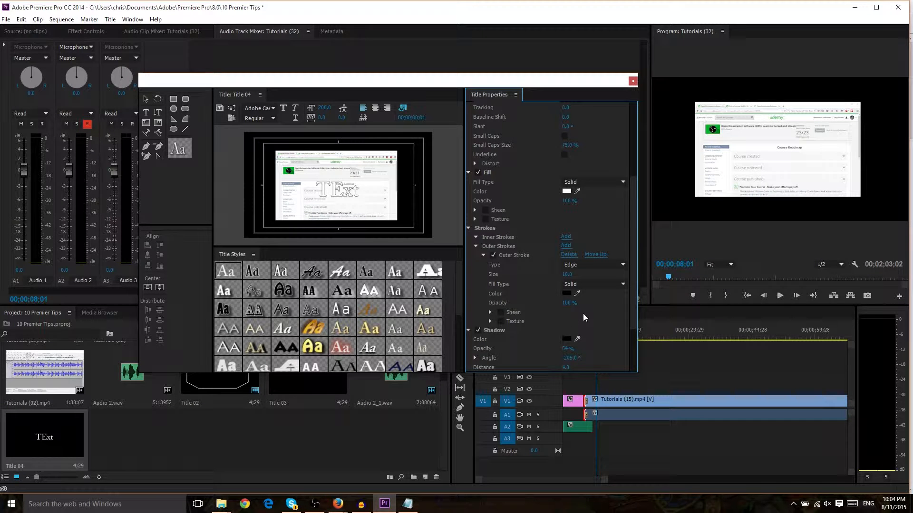
Step: Draw a rectangle about 770 px high around the text and video frame, and turn off its fill
click(174, 99)
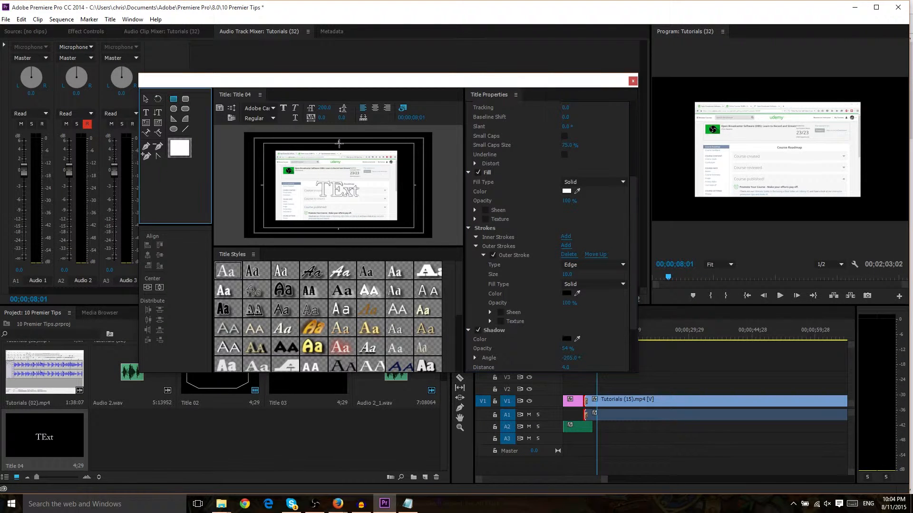
drag(275, 151, 410, 227)
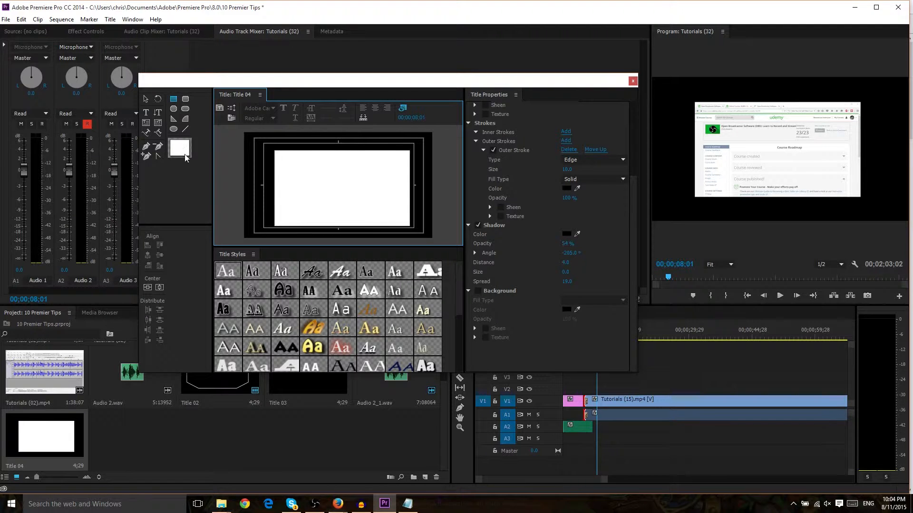
scroll(488, 148, up, 2)
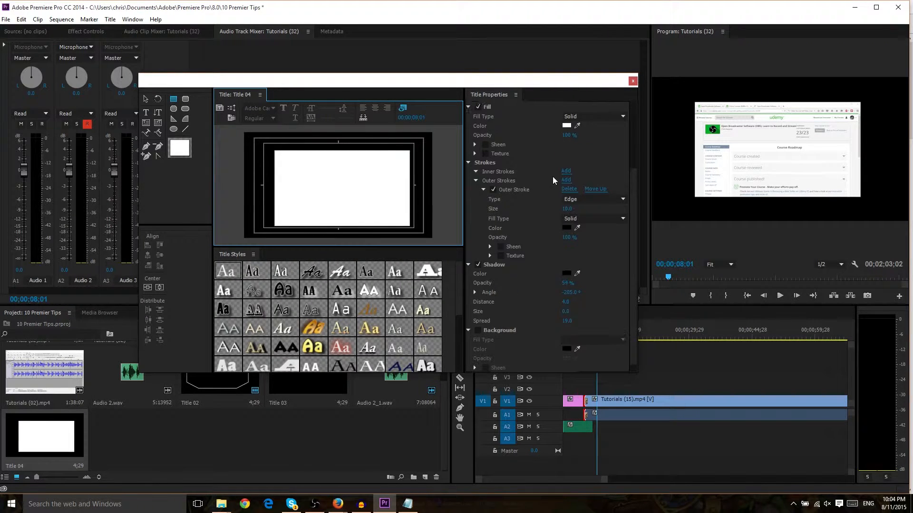
scroll(555, 186, up, 2)
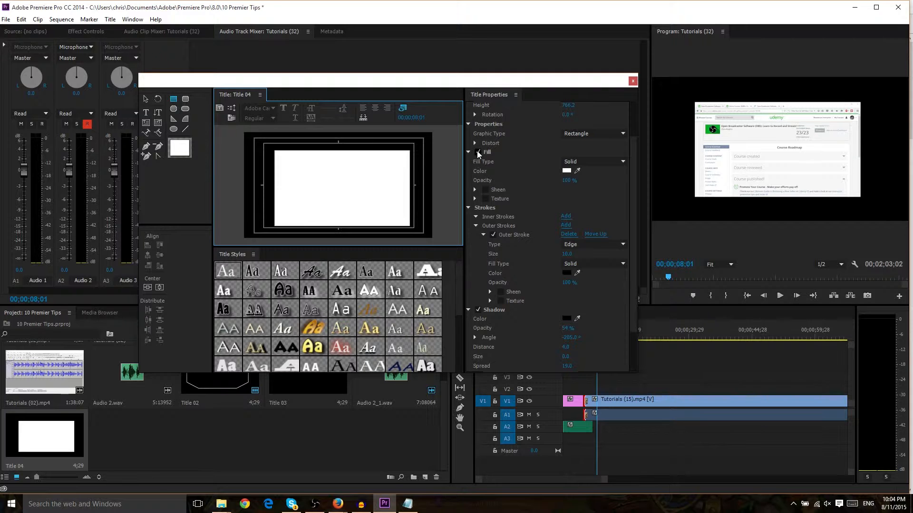
click(477, 153)
scroll(543, 230, down, 1)
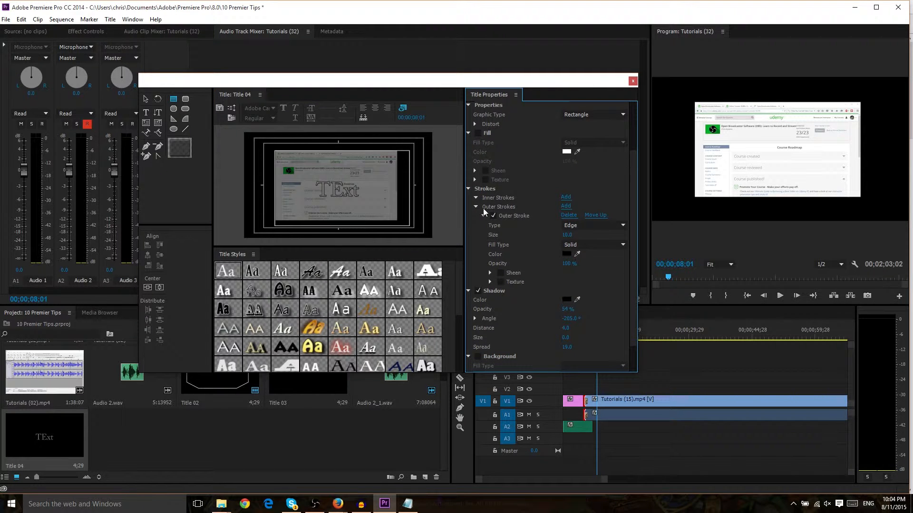
Step: Set the rectangle's outer stroke color to green 00DC72
click(566, 254)
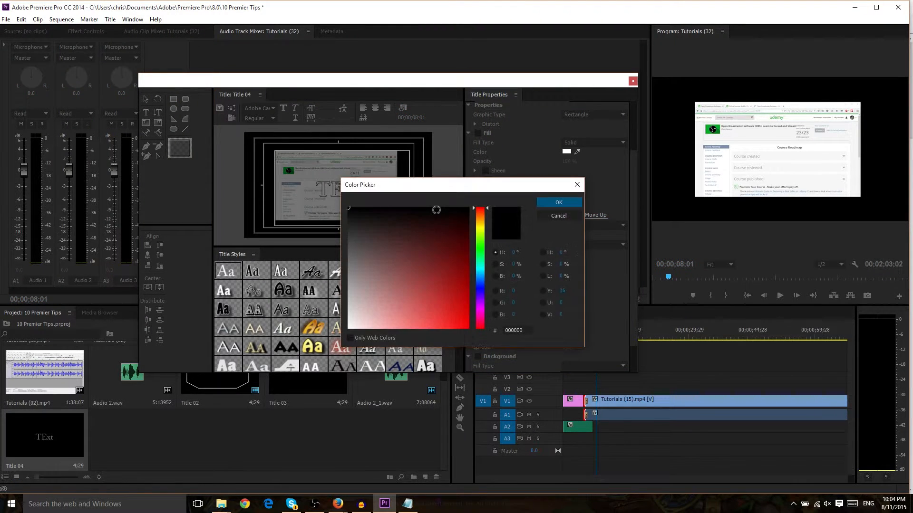
click(476, 259)
drag(420, 254, 511, 313)
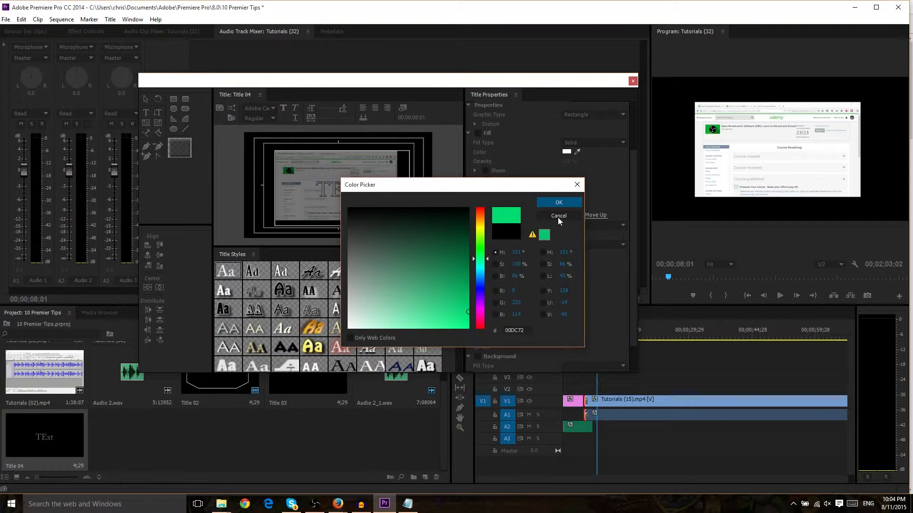
click(559, 204)
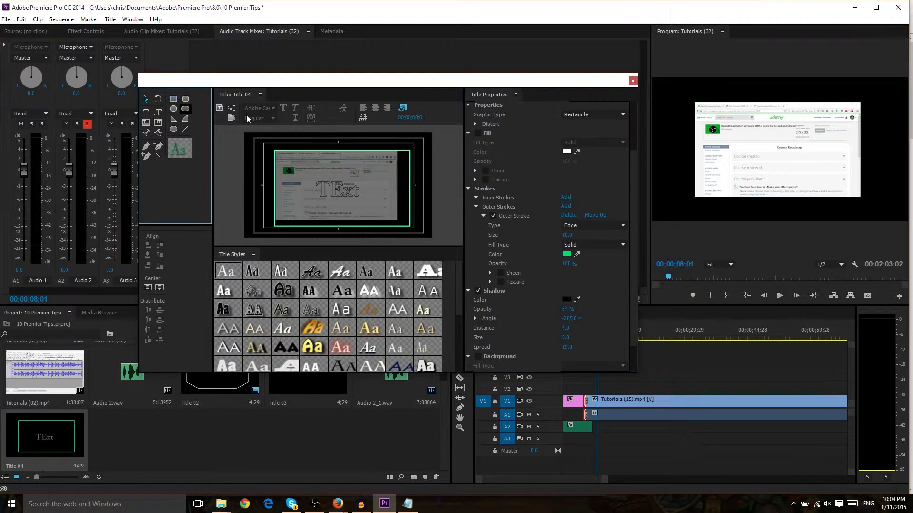
Step: Center the rectangle horizontally and vertically on the title canvas, and close the title editor
drag(358, 173, 352, 171)
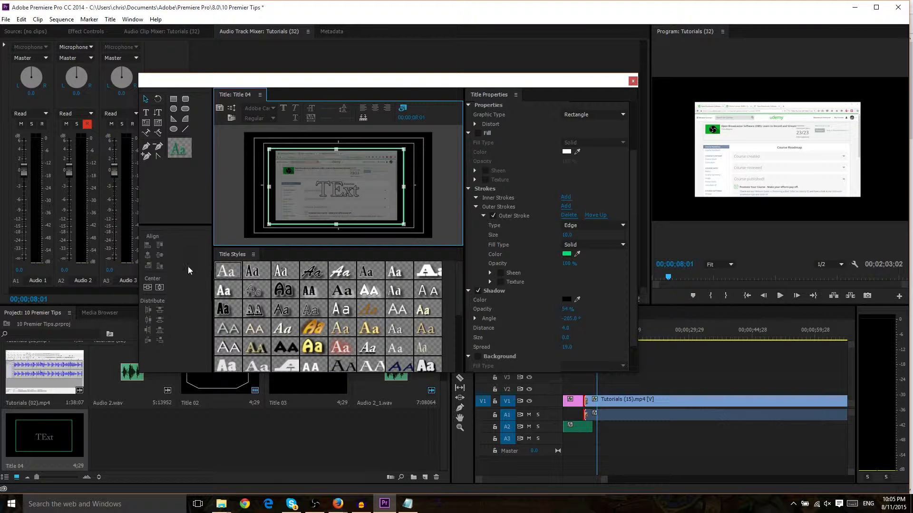
click(159, 289)
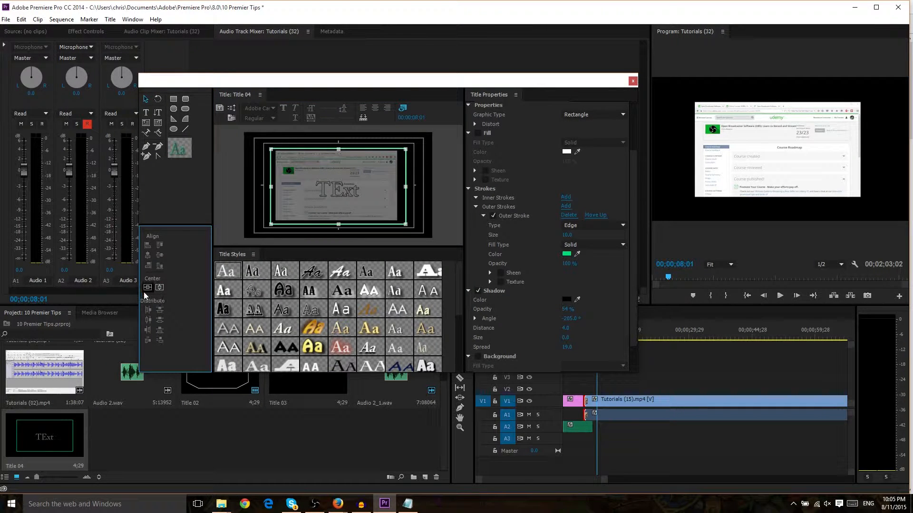
click(147, 289)
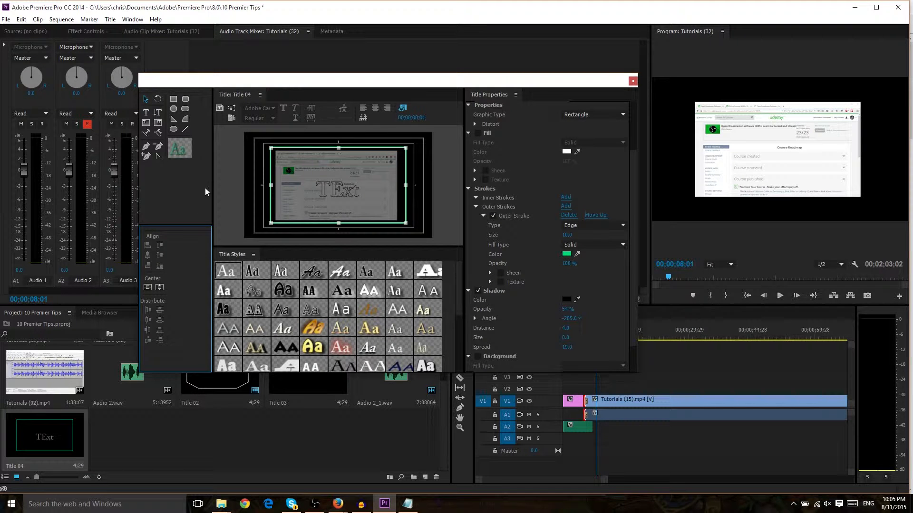
click(636, 82)
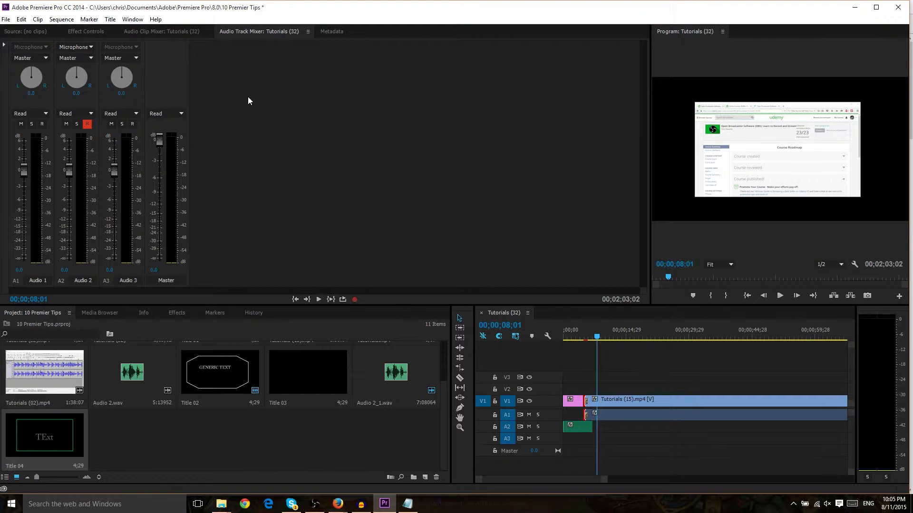
Step: Show the effect controls of the Tutorials (15).mp4 clip on V1, and expand its Motion and Opacity settings
click(621, 402)
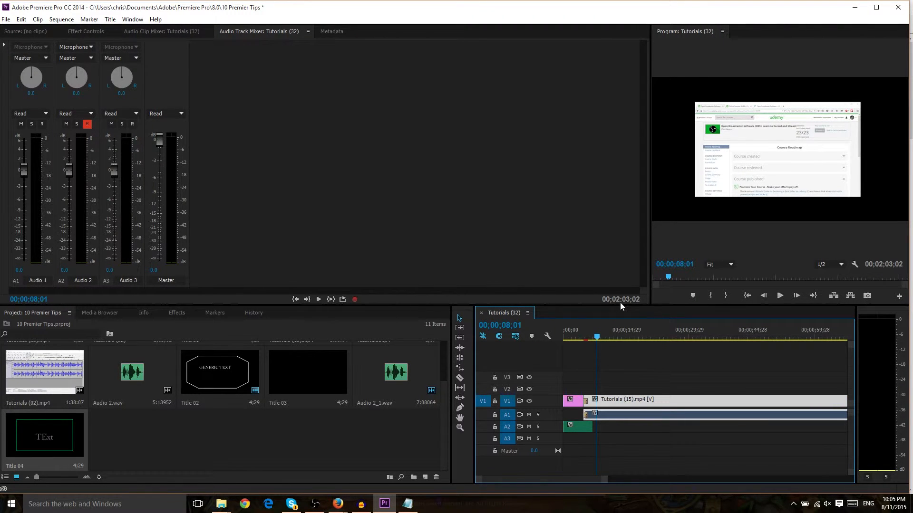
click(93, 30)
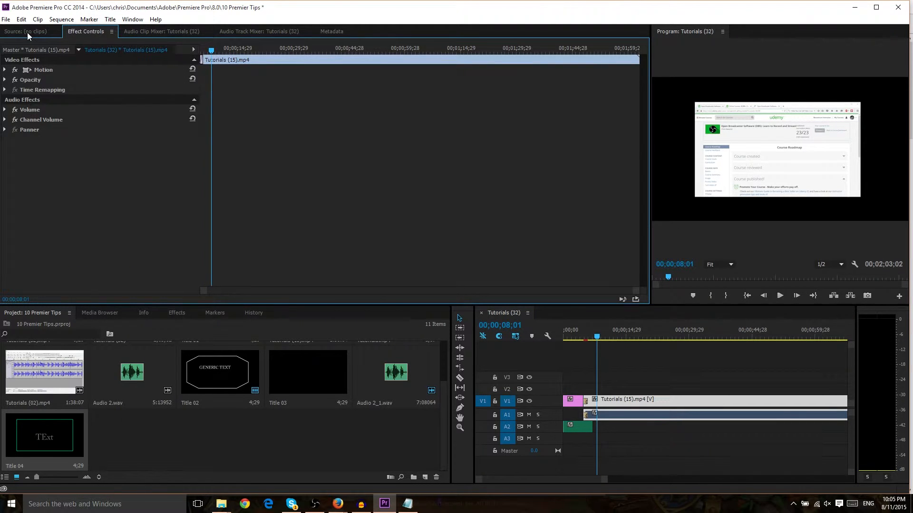
click(27, 31)
click(87, 31)
click(125, 31)
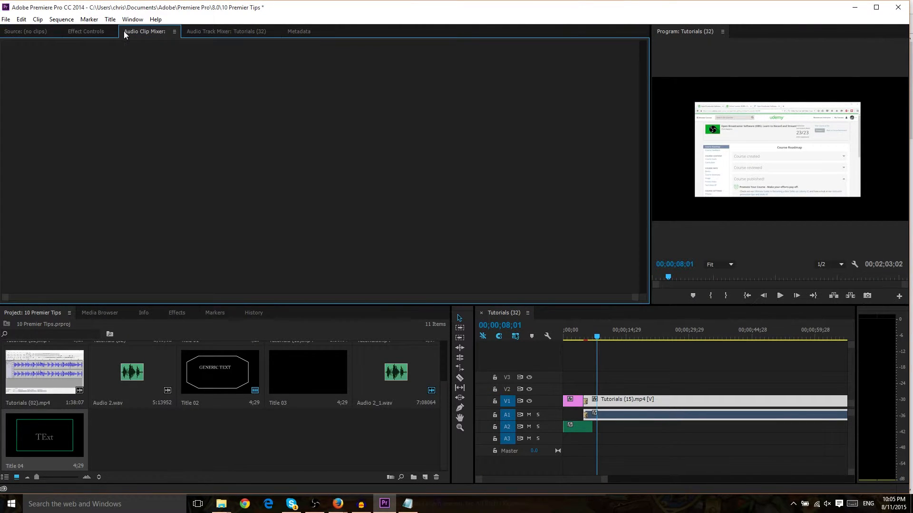
click(96, 33)
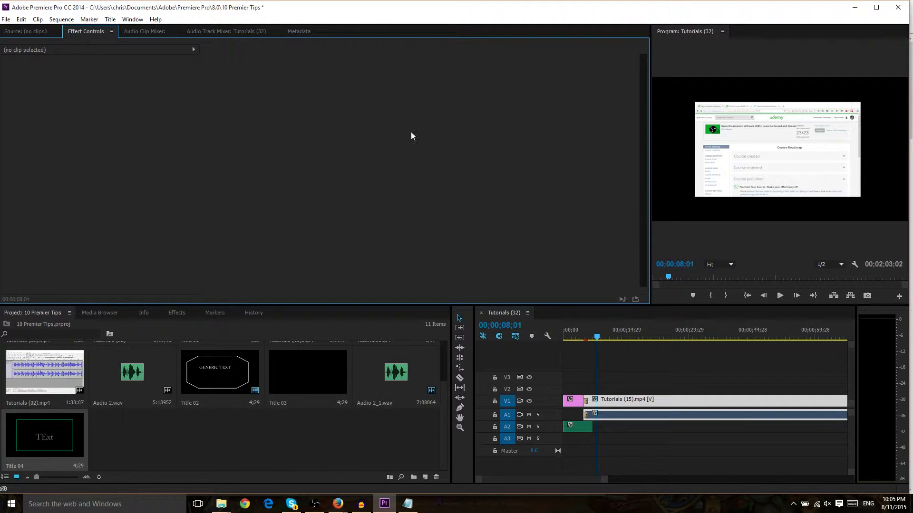
click(613, 402)
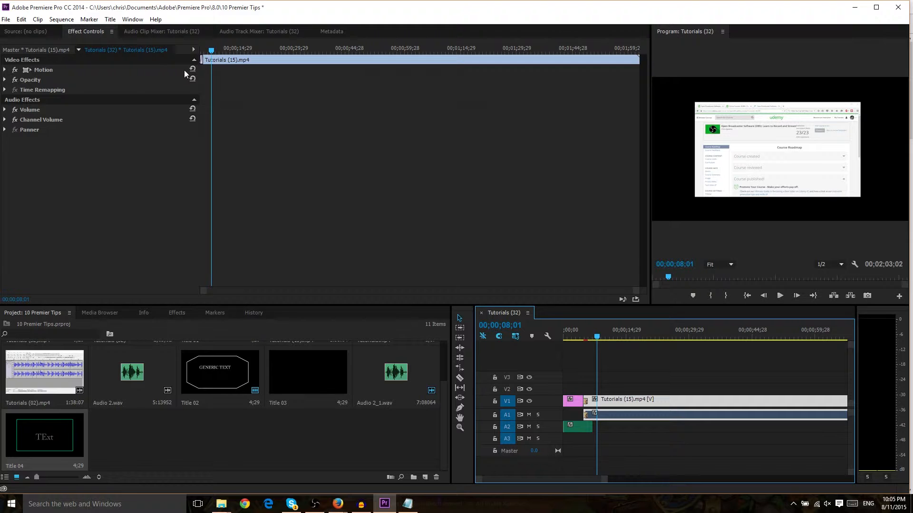
click(5, 70)
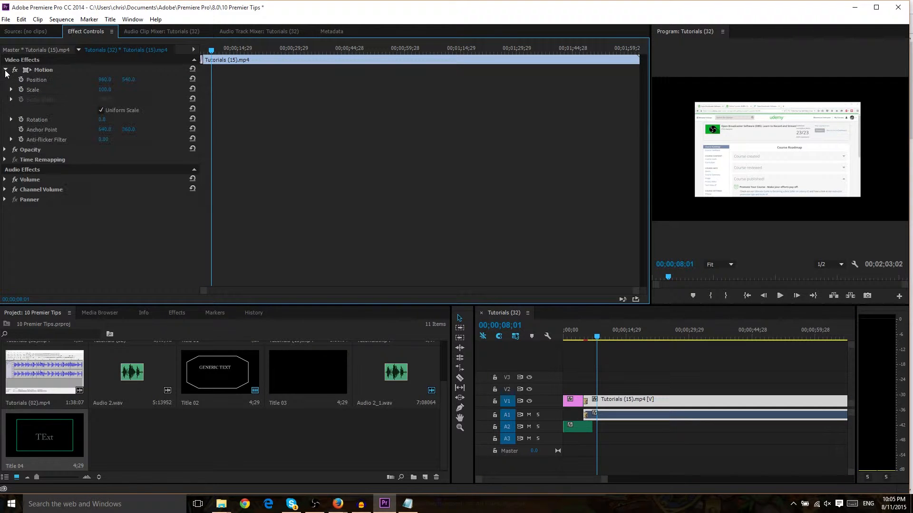
click(4, 150)
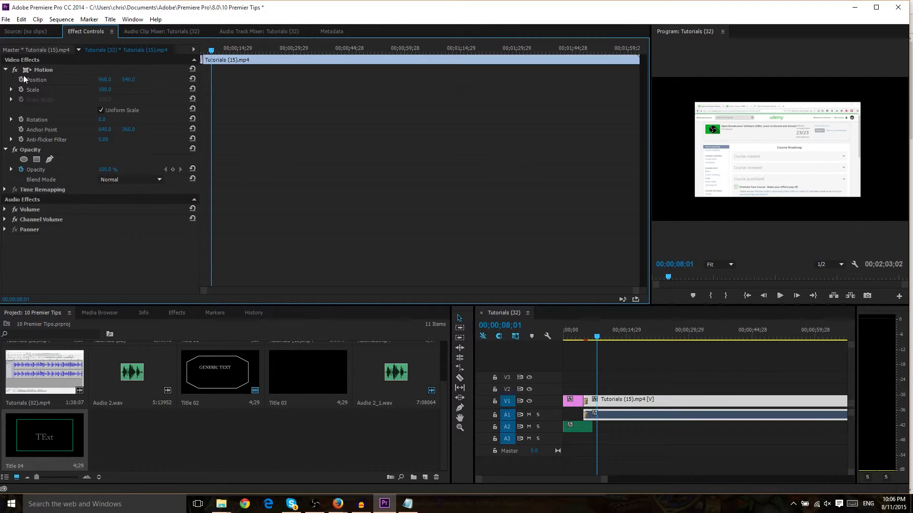
click(21, 80)
click(20, 79)
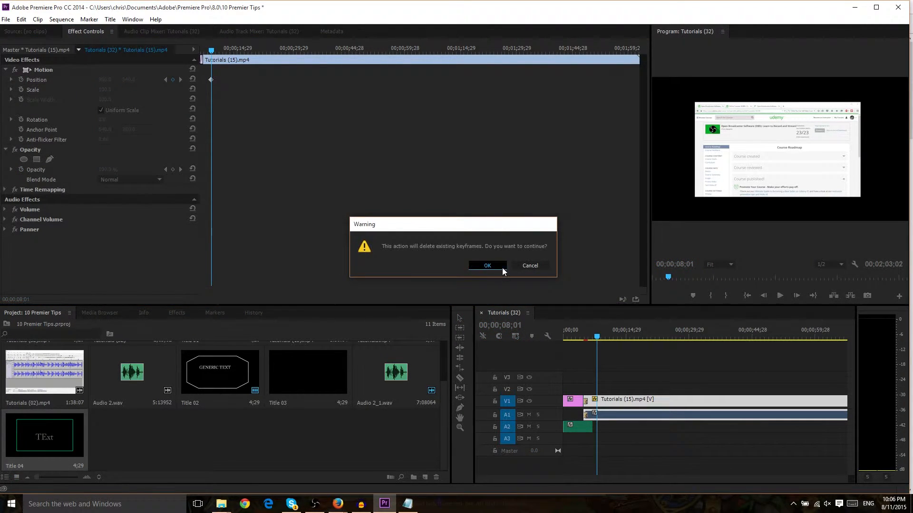
key(Return)
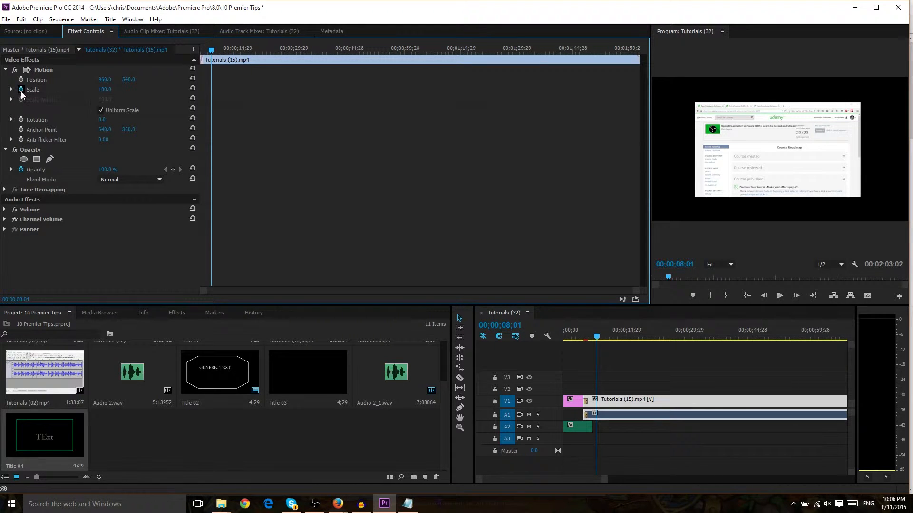
Step: Turn on Position, Scale and Rotation keyframing at 00;00;08;01, and set the clip's Scale to 376 at 00;00;21;12
click(21, 90)
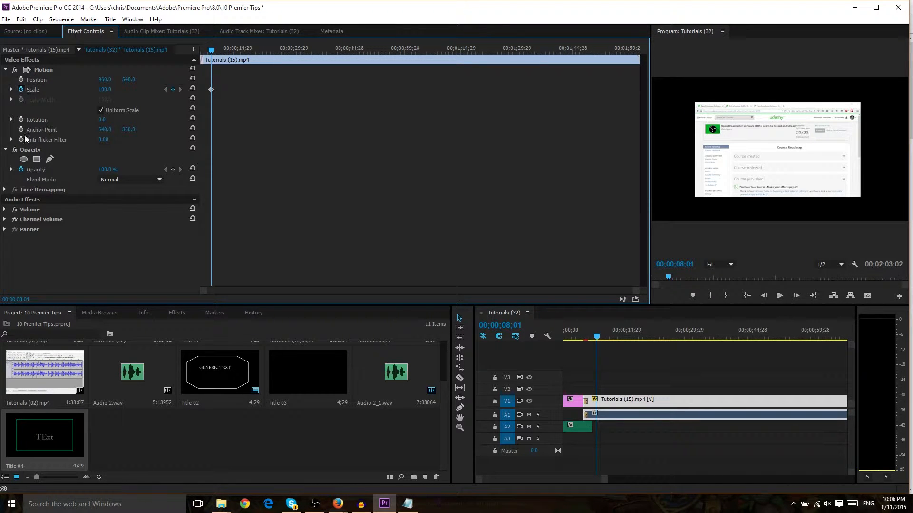
click(22, 81)
drag(213, 52, 257, 49)
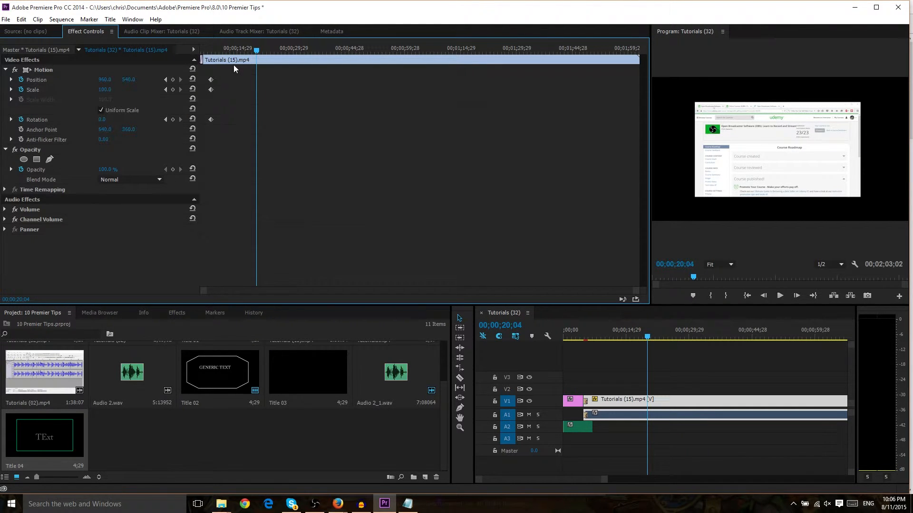
click(261, 47)
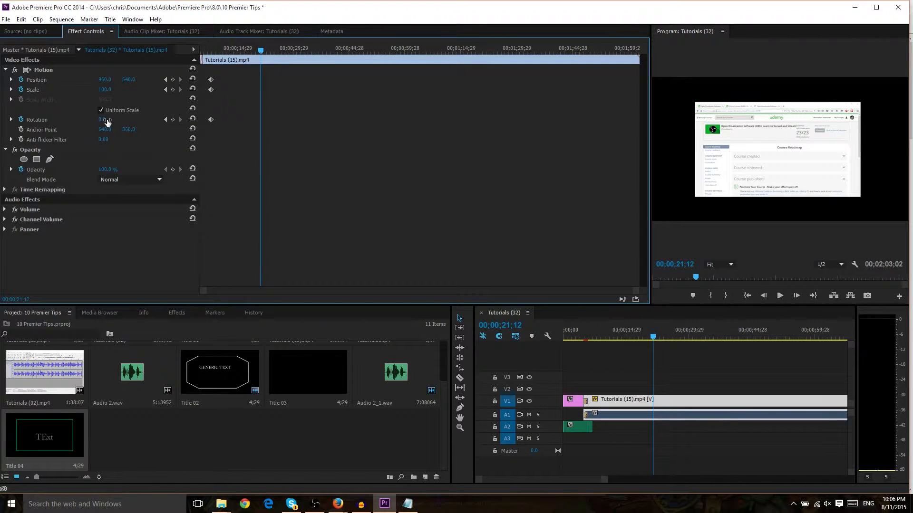
drag(105, 90, 111, 90)
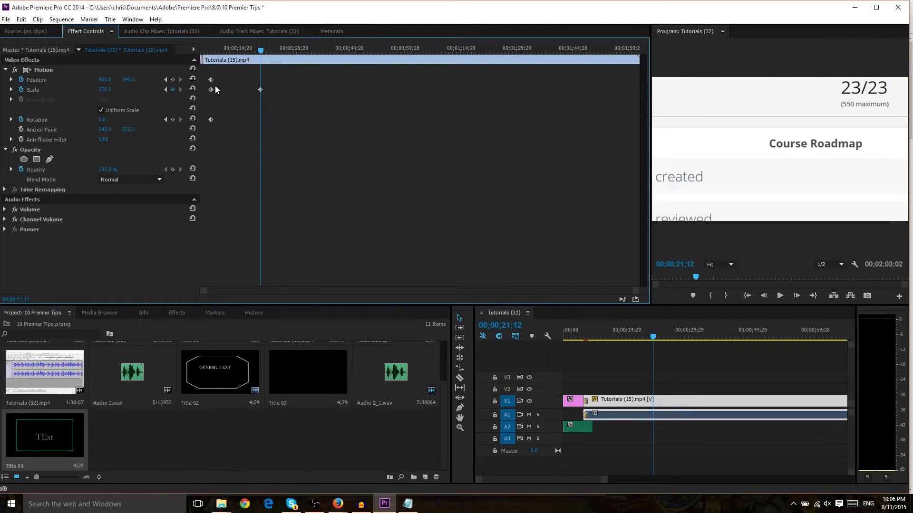
Step: Scrub through the zoom, and replace the ending Scale keyframes with one of 132 at 00;00;21;08
drag(212, 50, 259, 53)
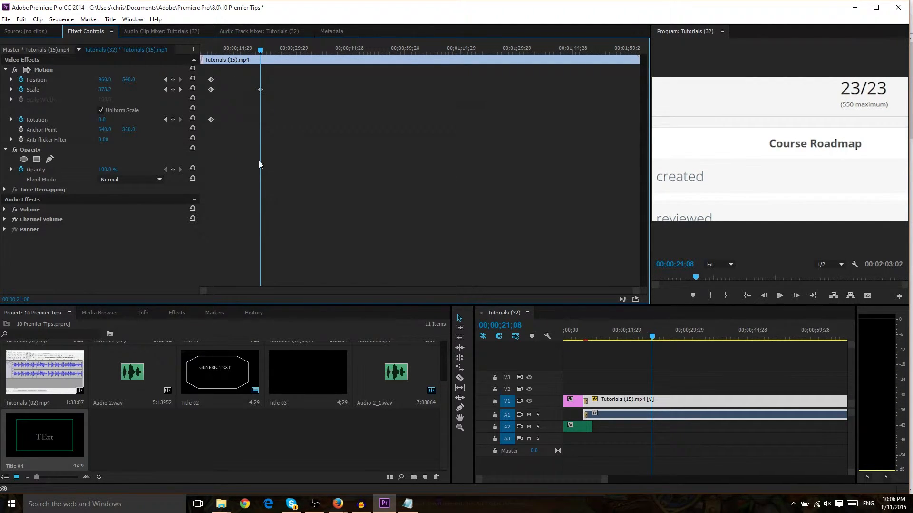
drag(100, 91, 17, 91)
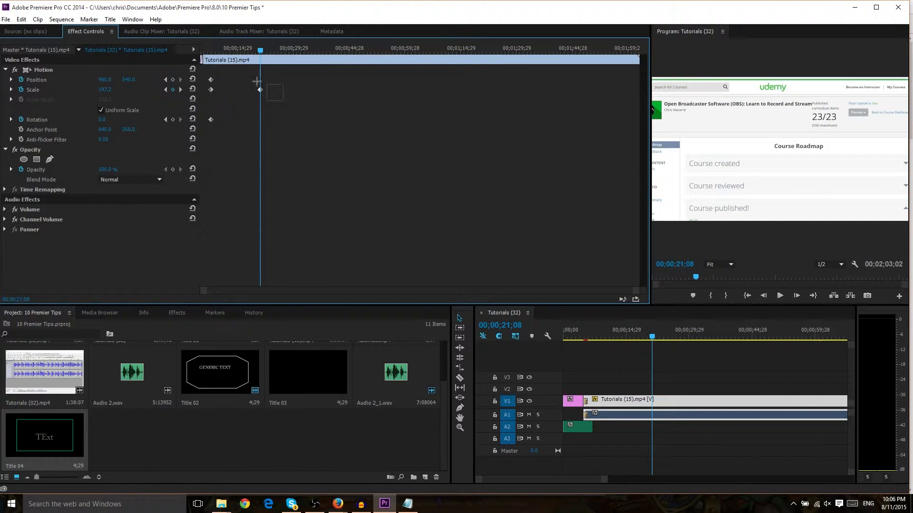
key(backslash)
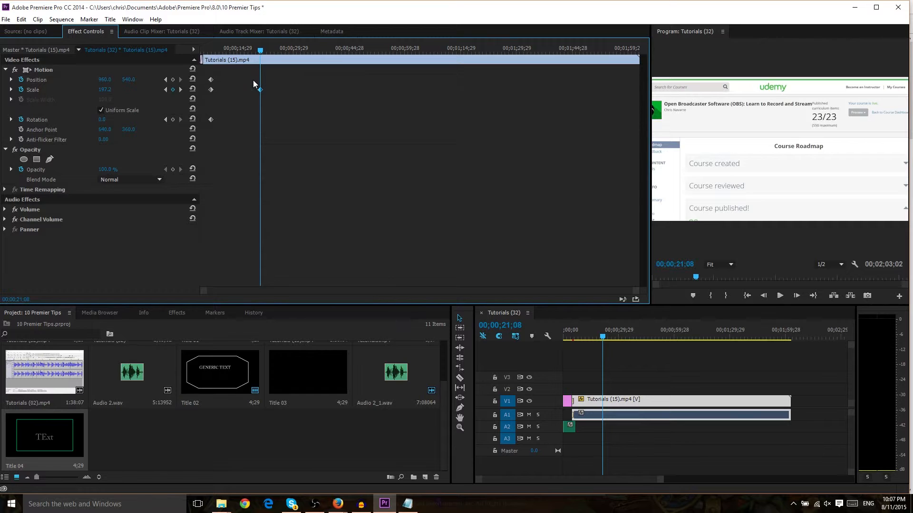
key(Delete)
mouse_move(107, 90)
mouse_down()
mouse_move(133, 91)
mouse_move(119, 90)
mouse_move(117, 101)
mouse_up()
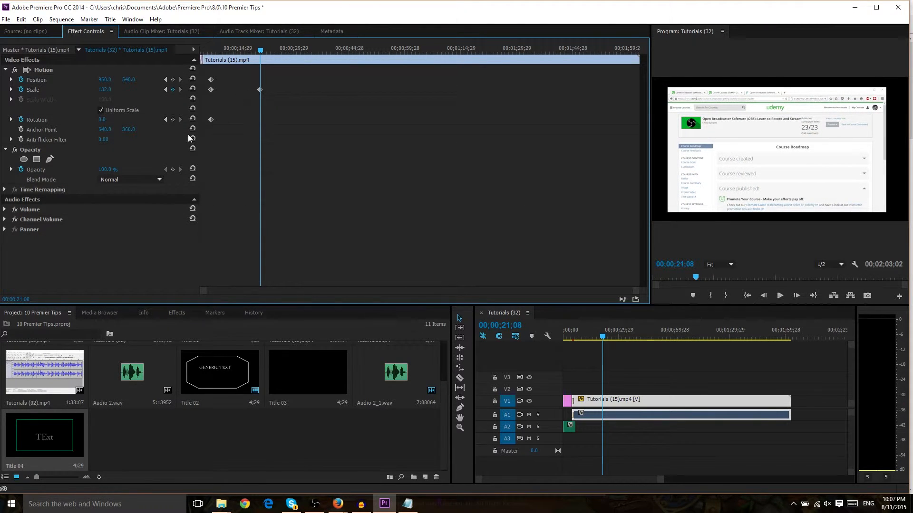
Step: Set the clip's Rotation to 720° at 00;00;21;08, and play back the animation from the first keyframes
click(104, 119)
text(720)
key(Return)
click(209, 49)
key(space)
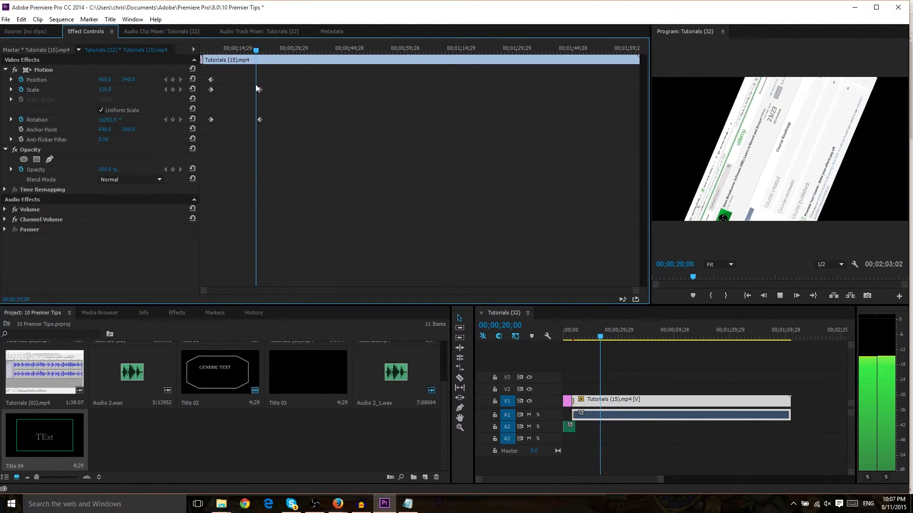
click(175, 315)
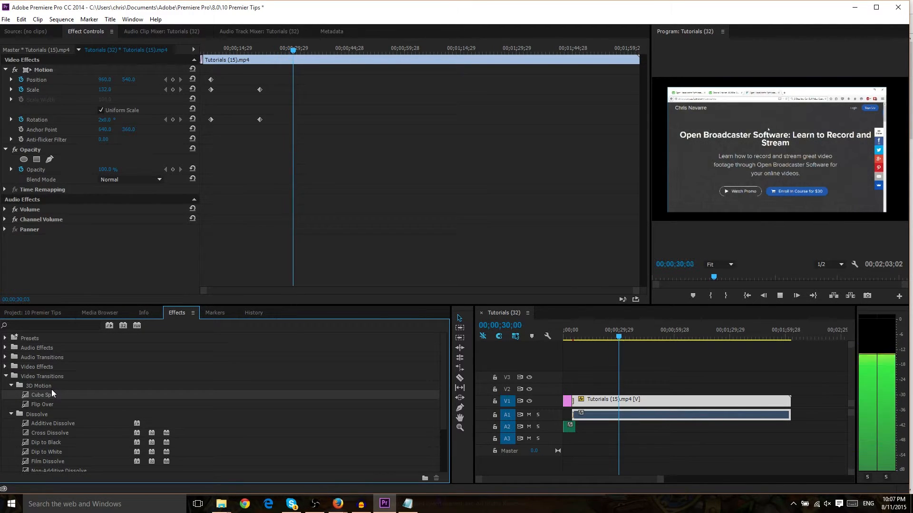
key(space)
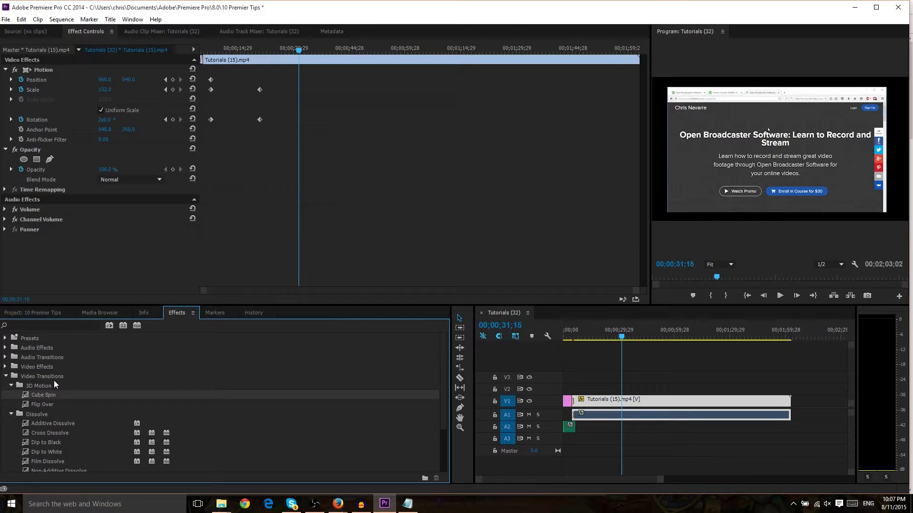
Step: Split the Tutorials (15).mp4 clip with the Razor tool at 00;00;10;20 and at 00;00;30;09
drag(657, 481, 605, 480)
click(608, 329)
key(c)
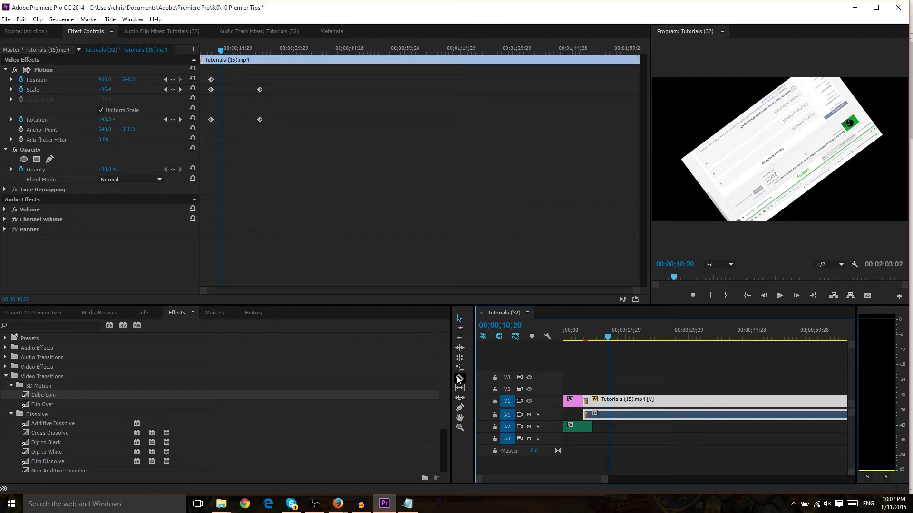
click(611, 402)
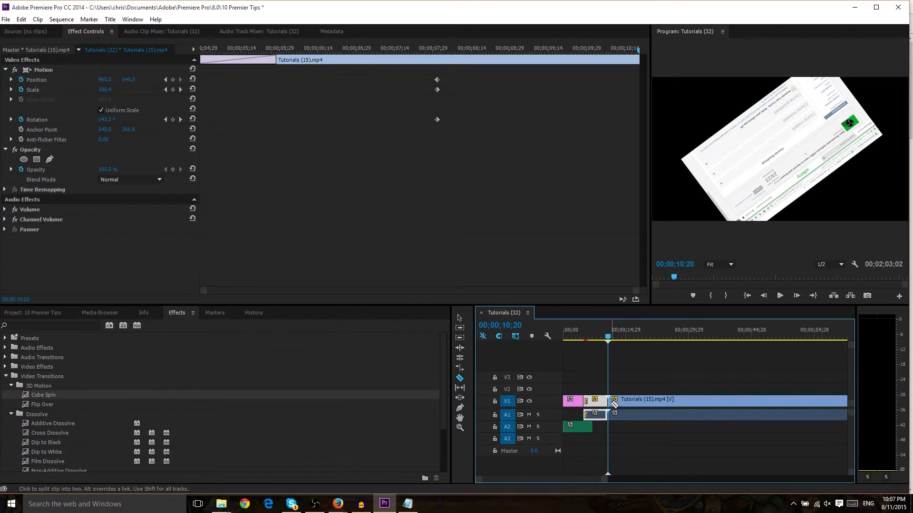
click(691, 335)
click(692, 402)
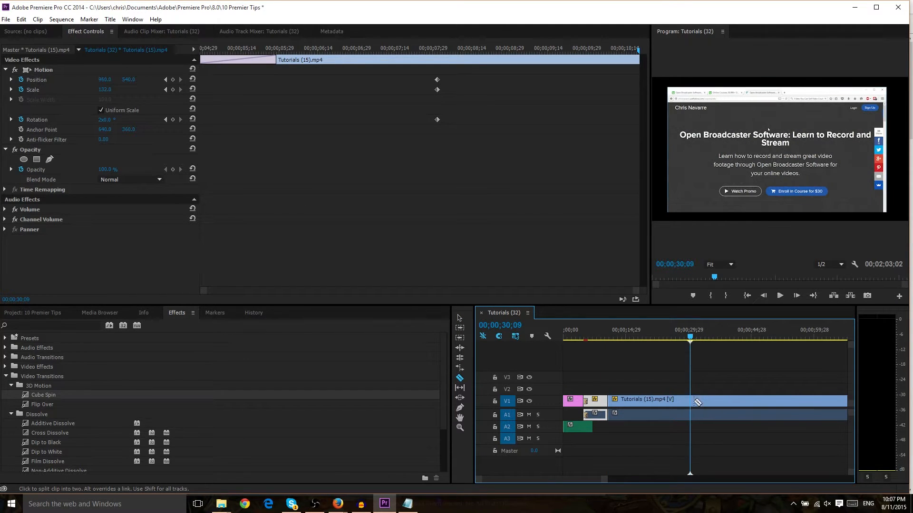
Step: Delete the middle segment between the two cuts without closing the gap, and undo the deletion
click(460, 317)
click(655, 402)
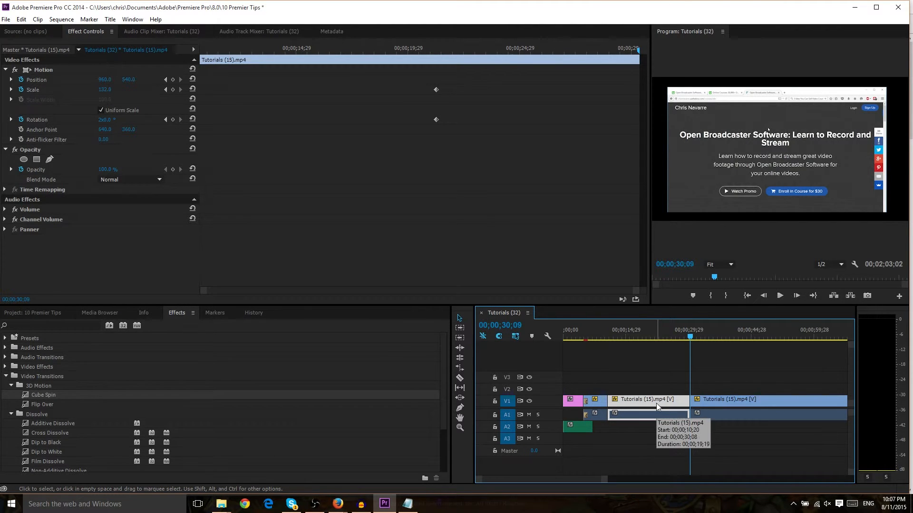
key(Delete)
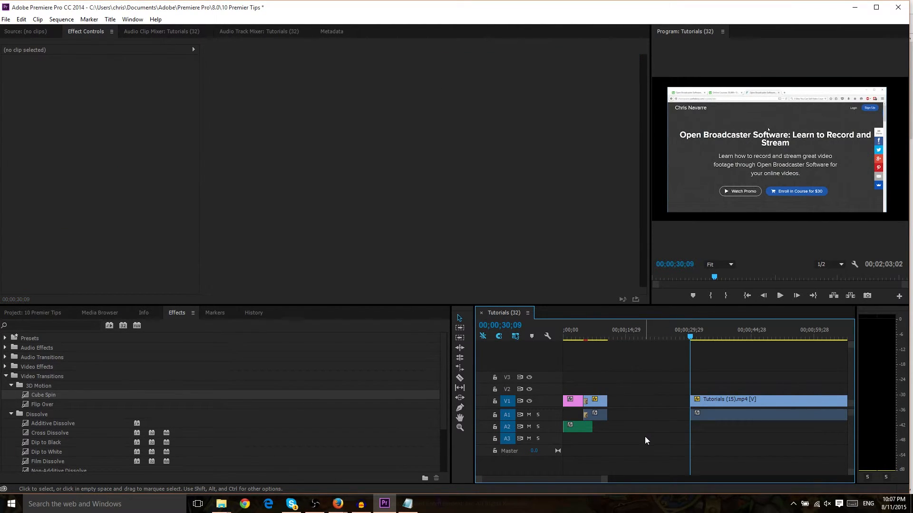
key(ctrl+z)
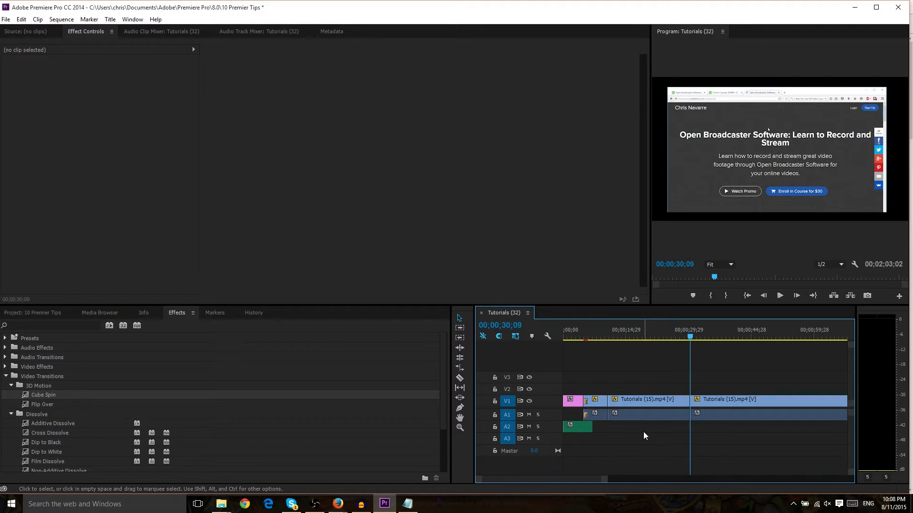
Step: Inspect the clip segments around the two cuts by selecting them and scrubbing across the middle section
right_click(645, 408)
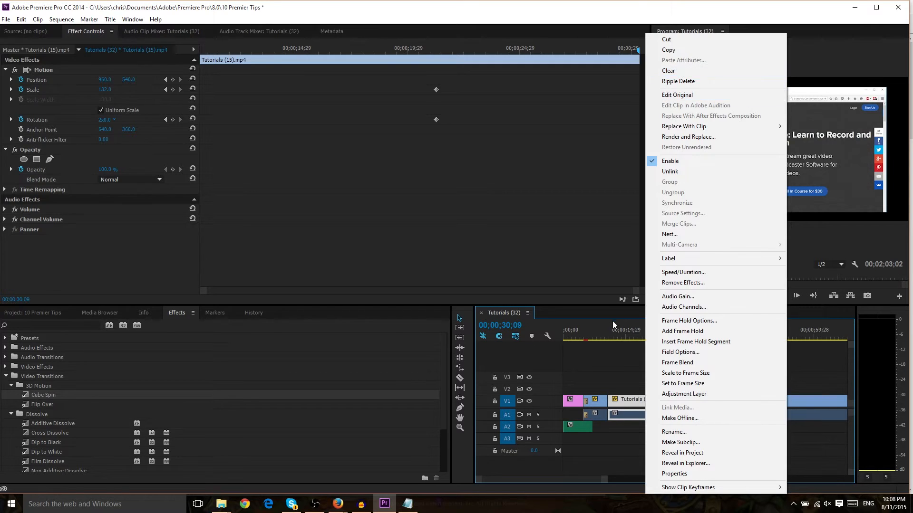
click(625, 355)
drag(623, 334, 604, 336)
click(600, 401)
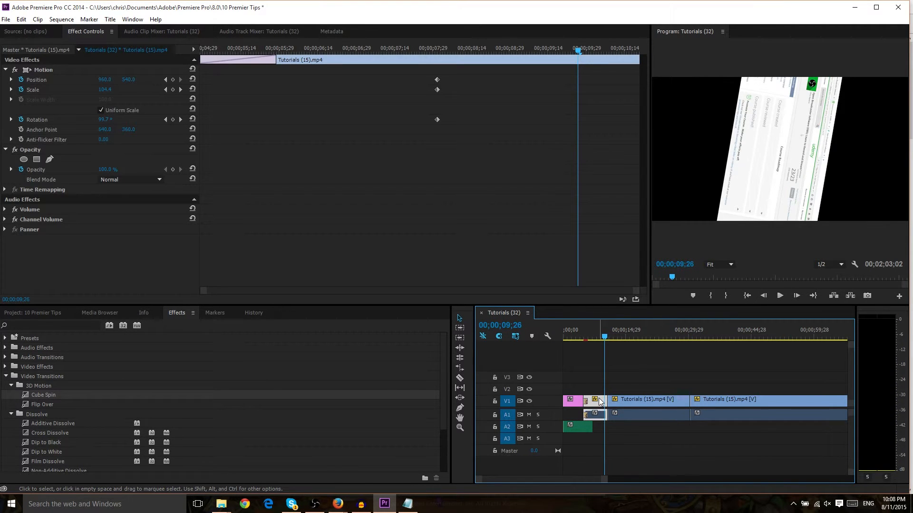
click(694, 335)
click(701, 400)
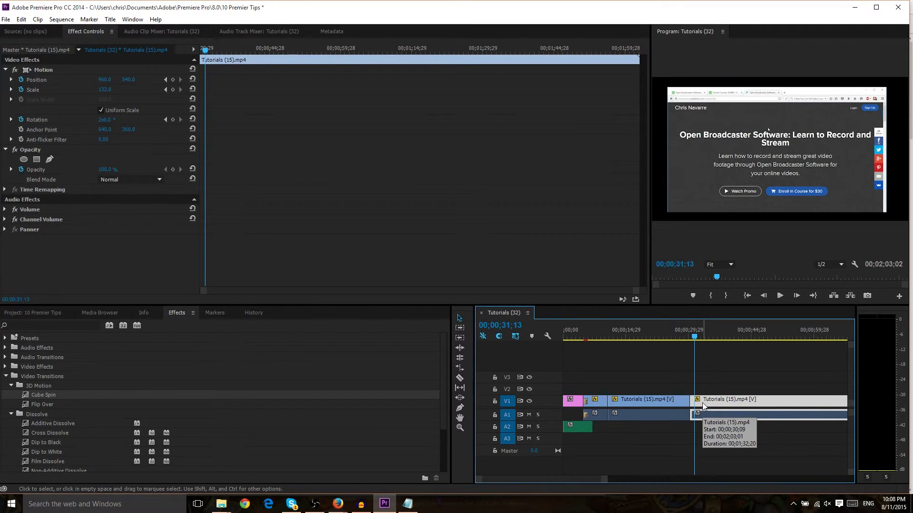
click(666, 372)
click(639, 336)
drag(629, 333, 622, 332)
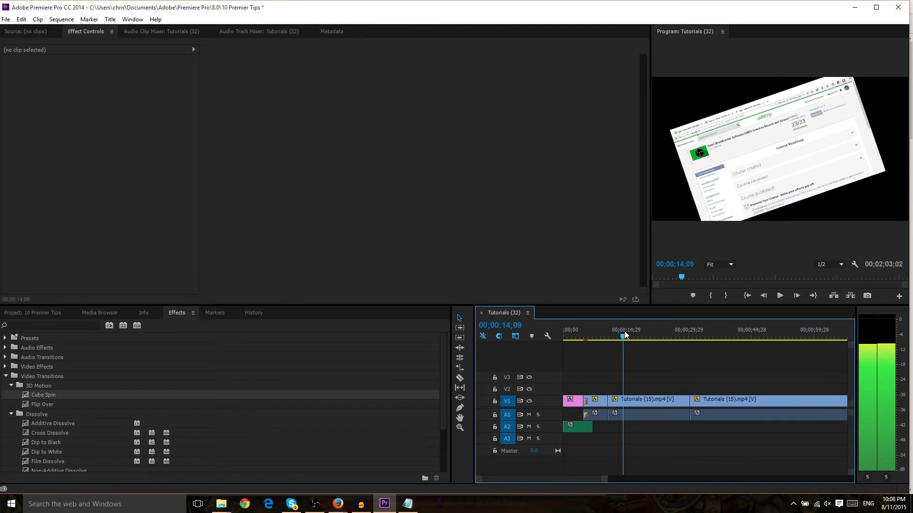
right_click(635, 403)
click(630, 402)
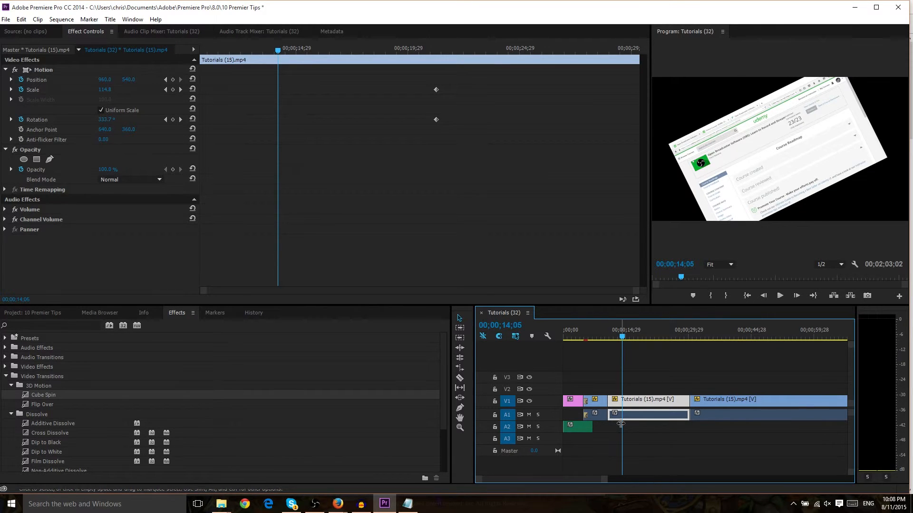
drag(632, 374, 637, 456)
drag(612, 363, 671, 428)
drag(611, 362, 685, 450)
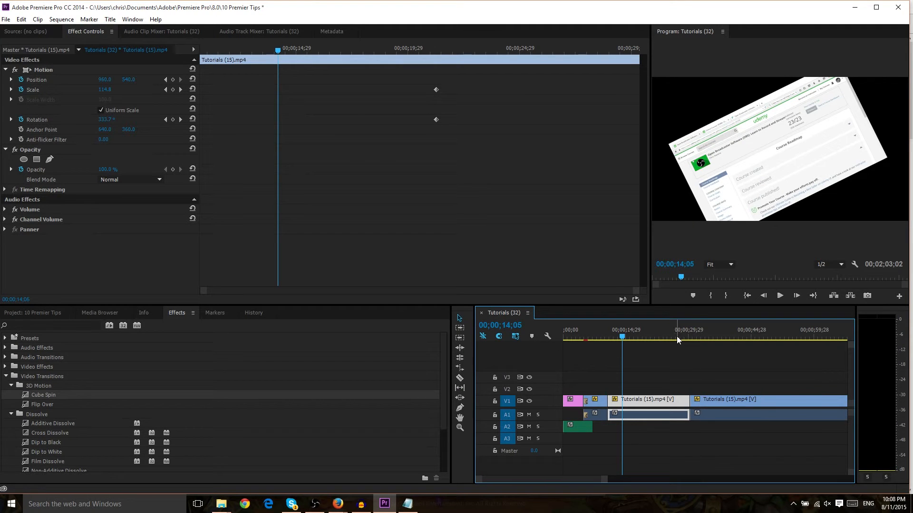
click(597, 331)
drag(598, 329, 711, 338)
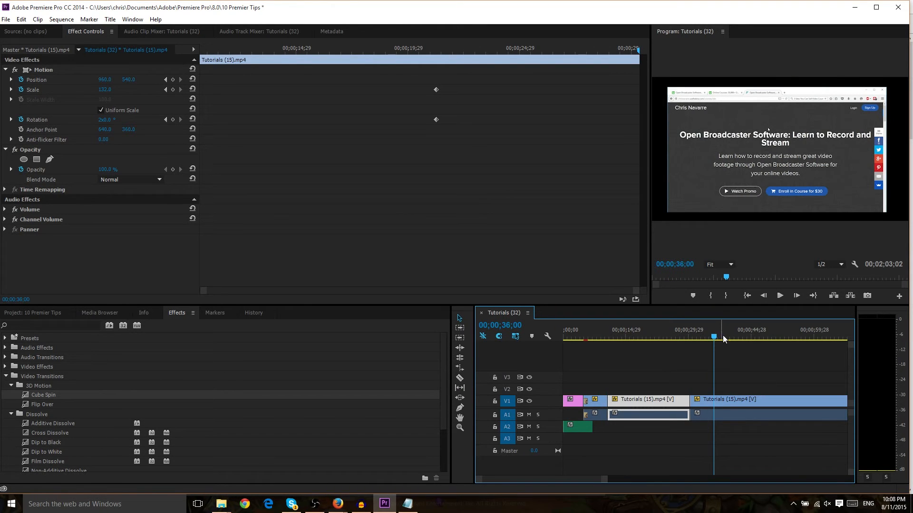
click(719, 338)
click(728, 397)
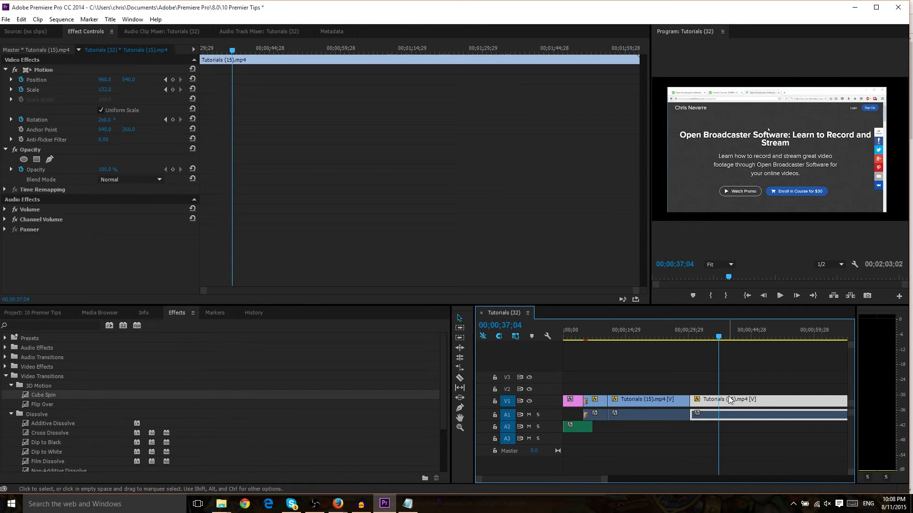
click(675, 393)
click(656, 335)
drag(691, 375, 650, 429)
click(716, 337)
click(703, 349)
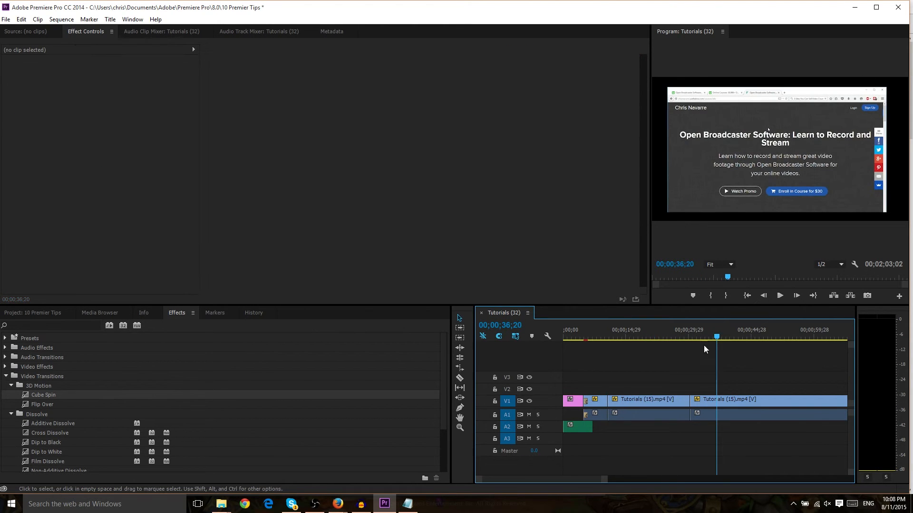
drag(699, 337, 655, 443)
Step: Ripple delete the middle segment between the two cuts, and select the segment that follows the remaining cut
click(626, 337)
right_click(645, 402)
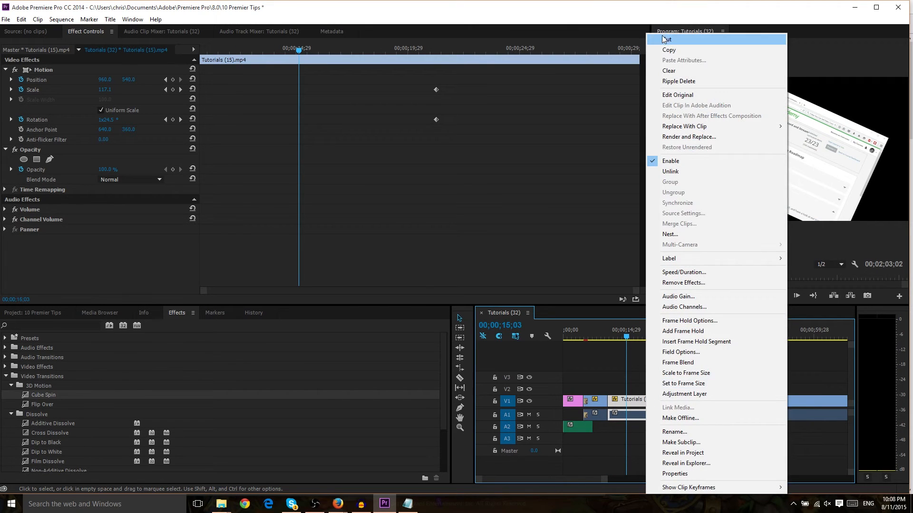
click(678, 82)
click(606, 337)
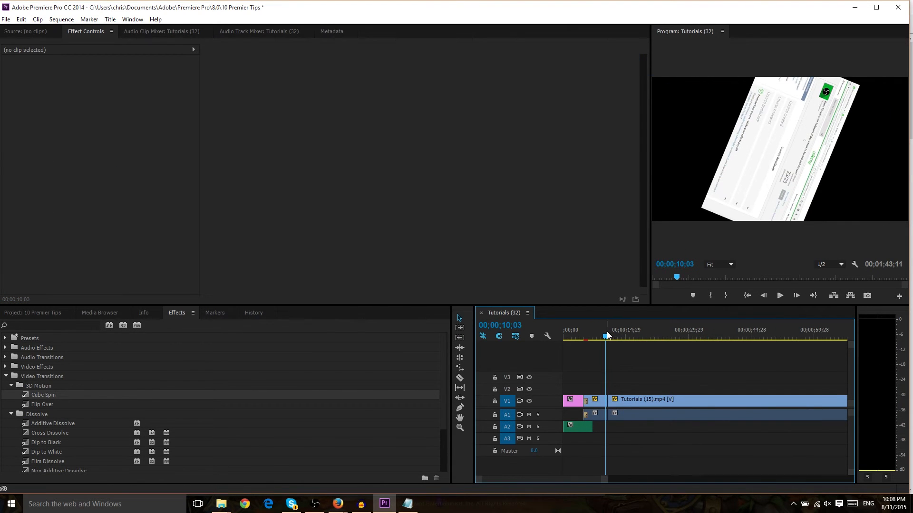
click(630, 400)
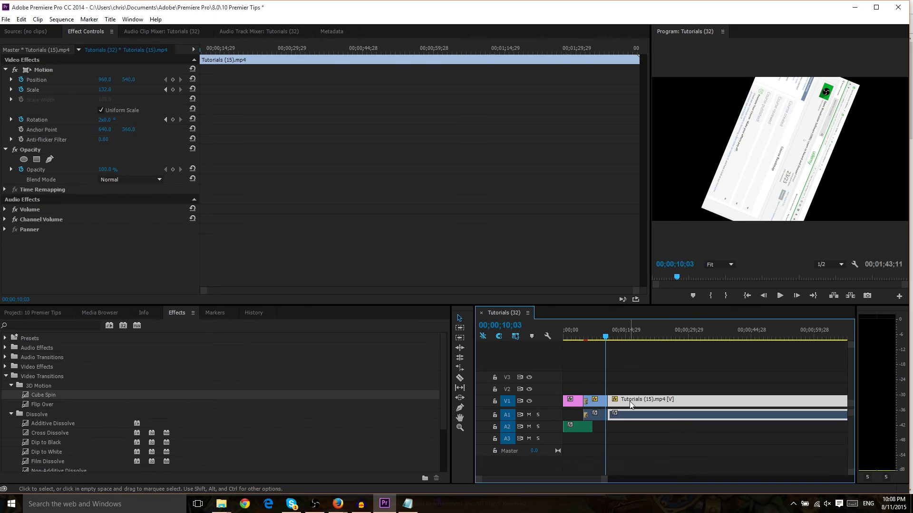